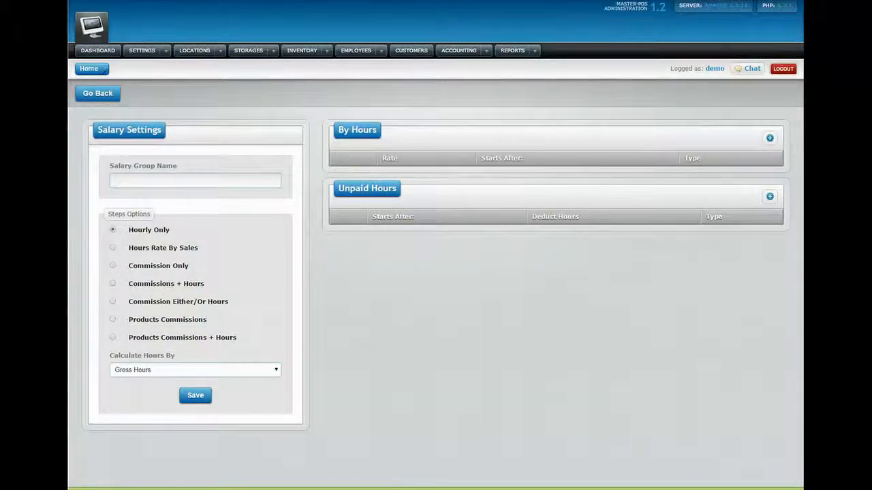
- Name the salary group 'ten dollar hourly', keeping Hourly Only and Gross Hours calculation
left_click(170, 180)
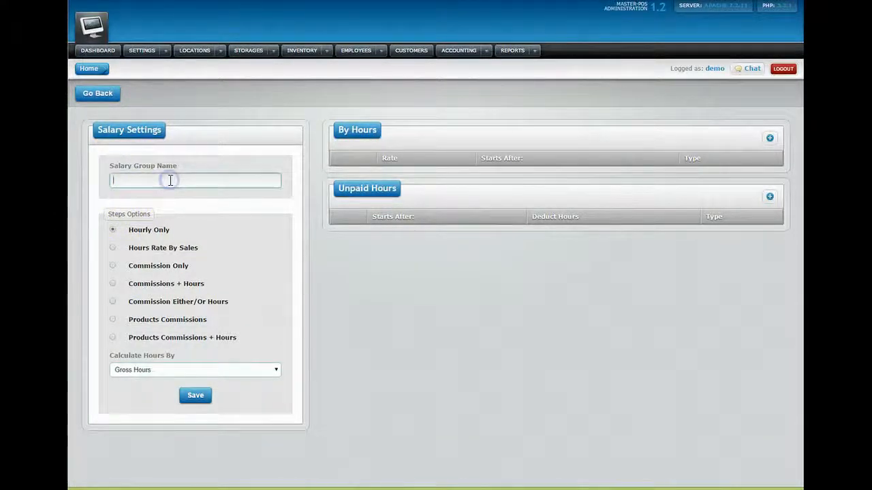
type("ten dollar hourly")
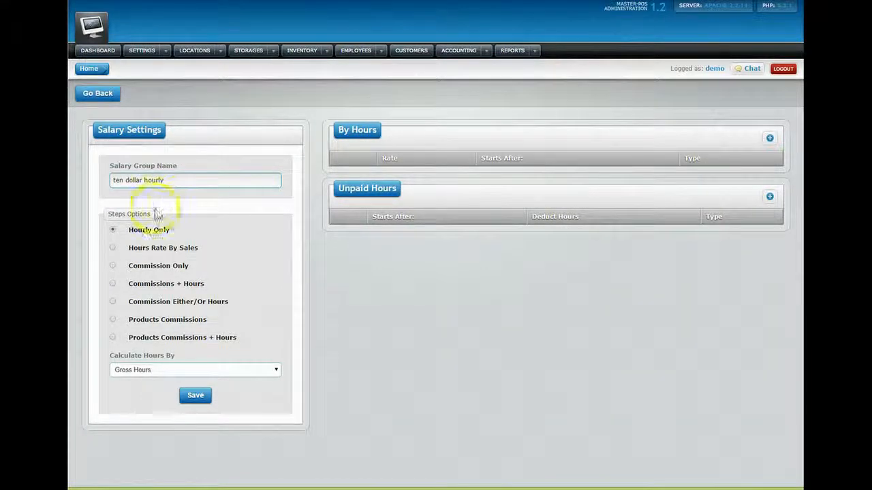
left_click(162, 371)
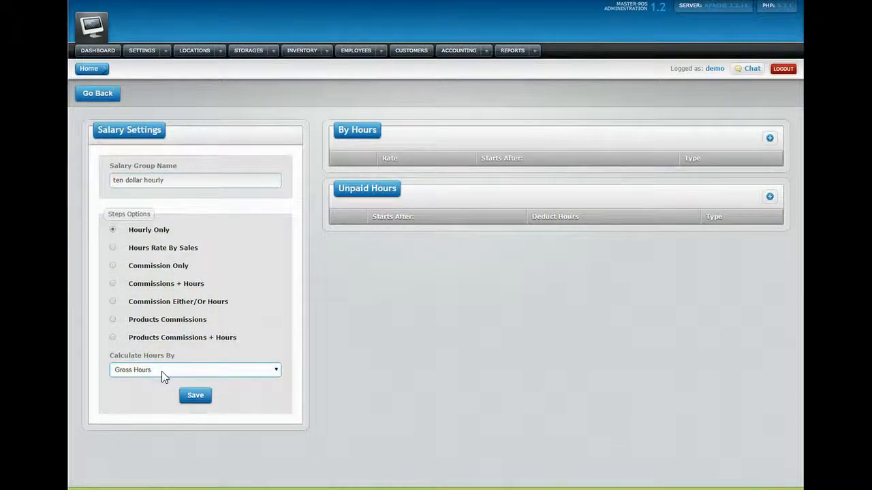
left_click(162, 372)
left_click(161, 371)
- Add a By Hours step paying $10.00 per hour after 40 hours, counted weekly
left_click(770, 139)
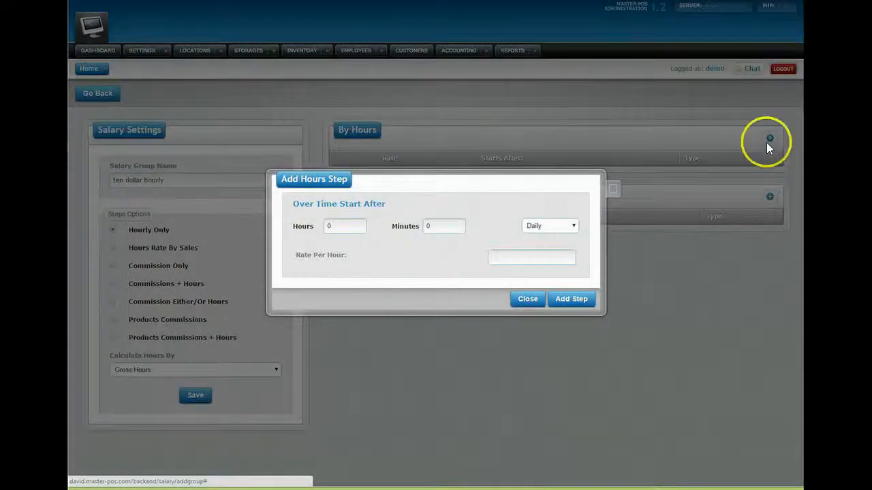
double_click(327, 226)
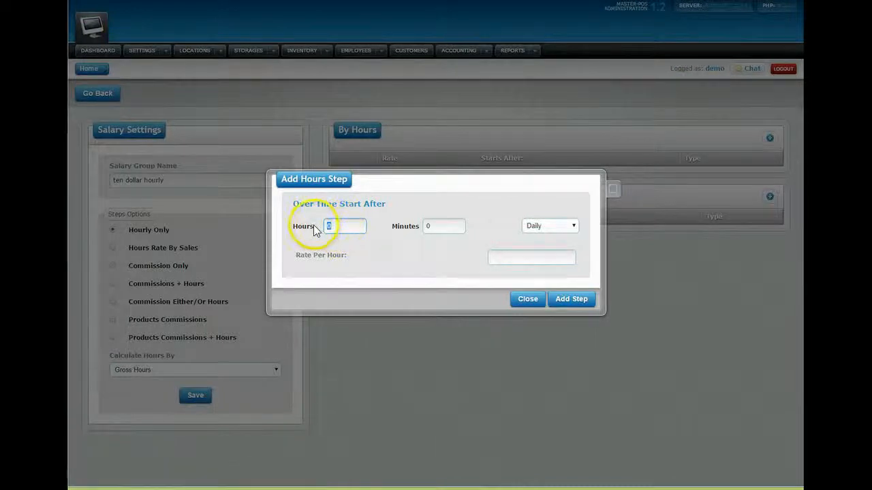
left_click(507, 257)
type("10.0")
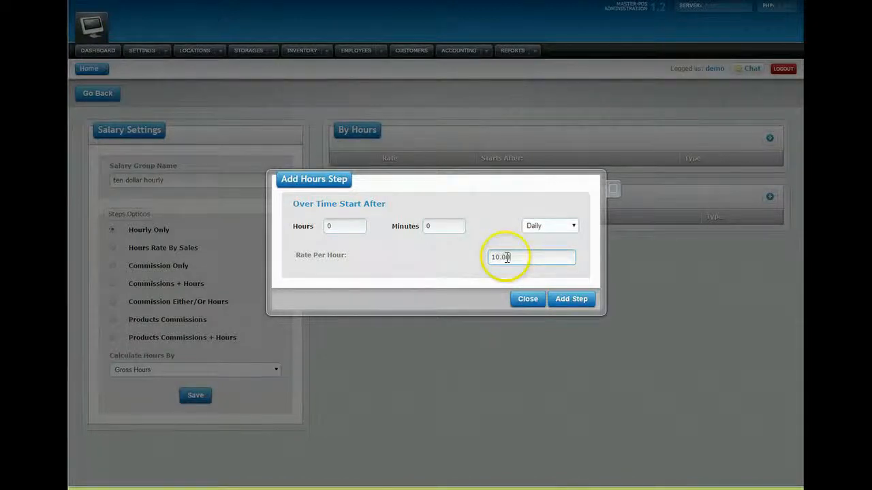
double_click(328, 227)
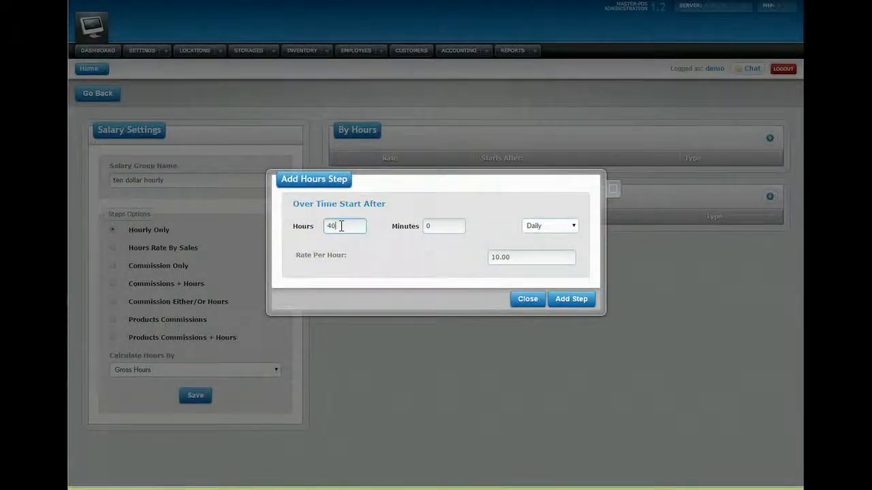
left_click(538, 226)
left_click(535, 253)
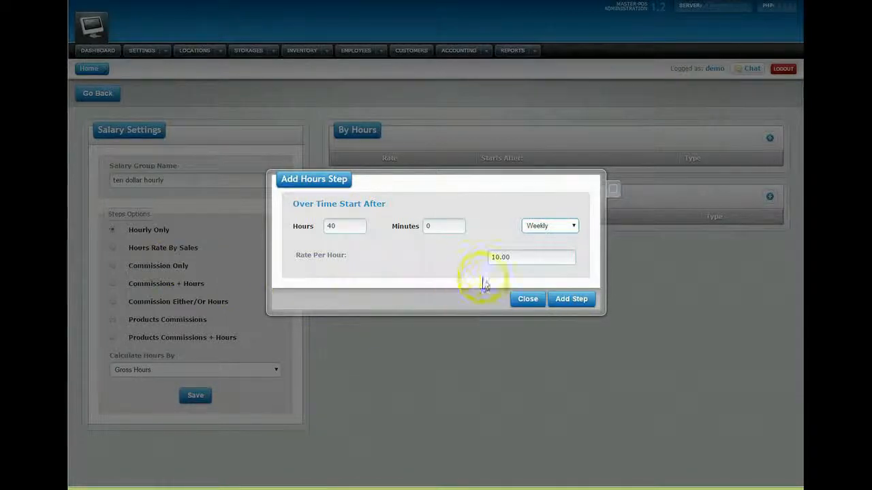
left_click(561, 302)
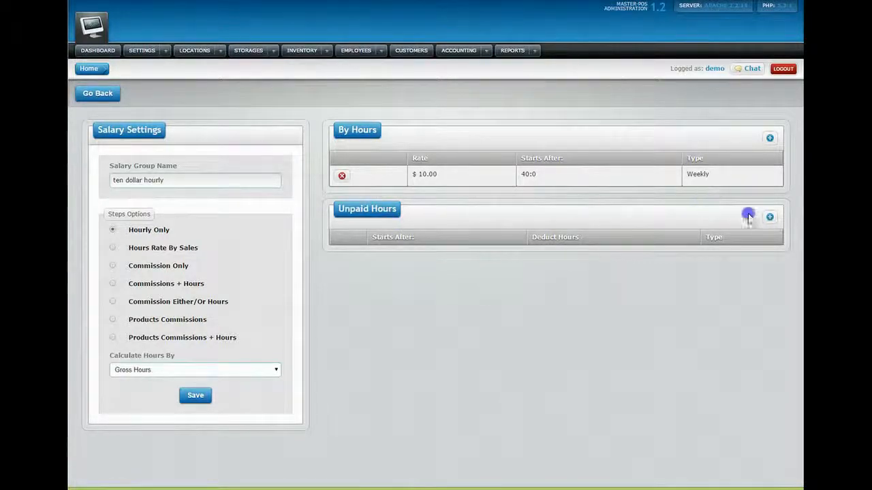
- Add a daily 30-minute unpaid deduction after 8 hours, then save 'ten dollar hourly'
left_click(769, 219)
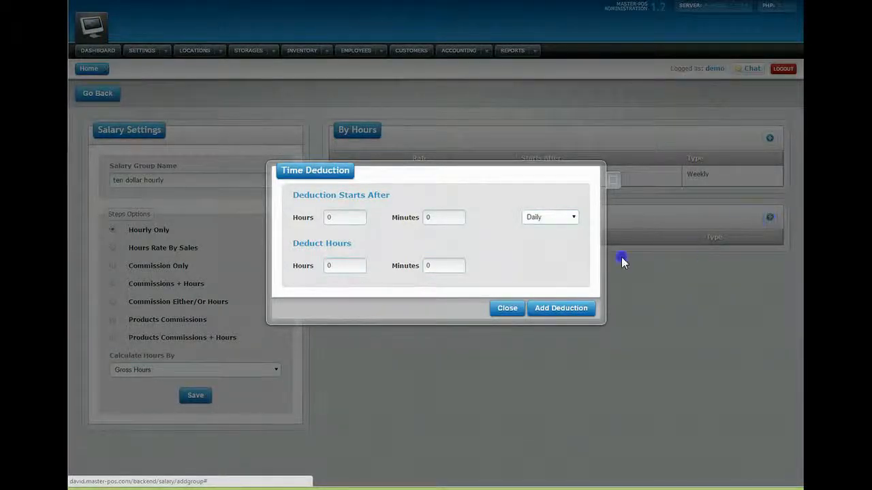
double_click(343, 218)
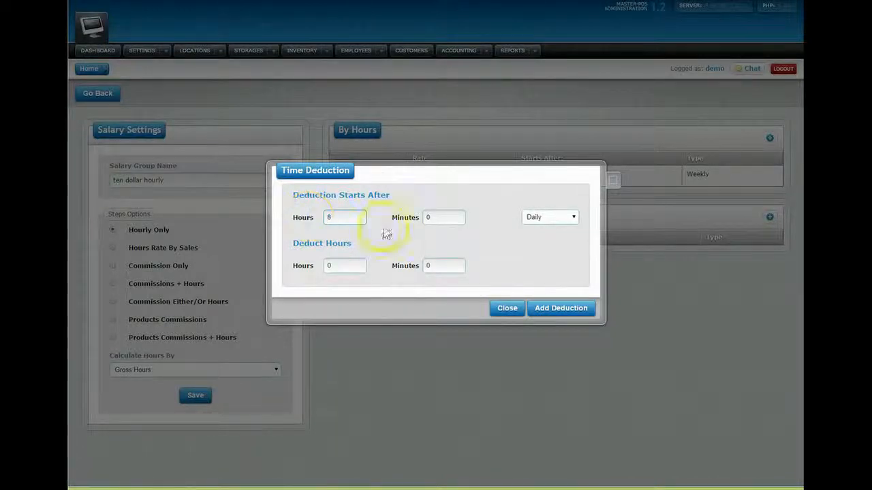
double_click(438, 270)
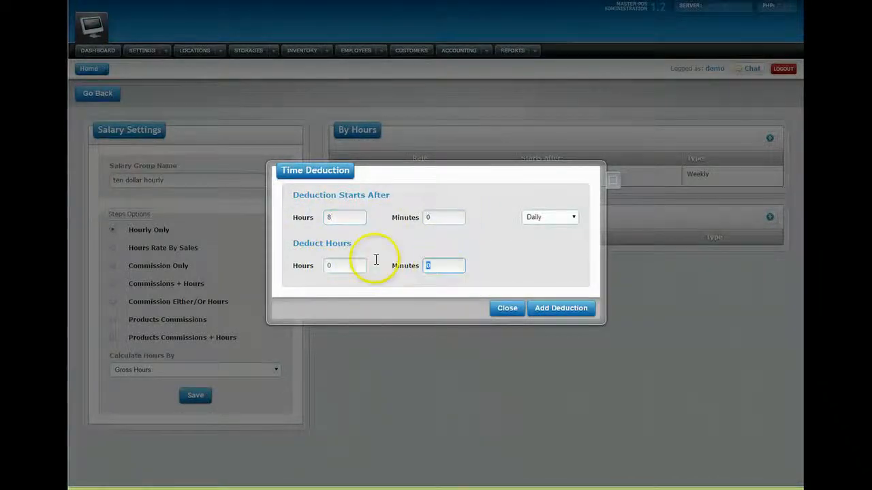
left_click(536, 312)
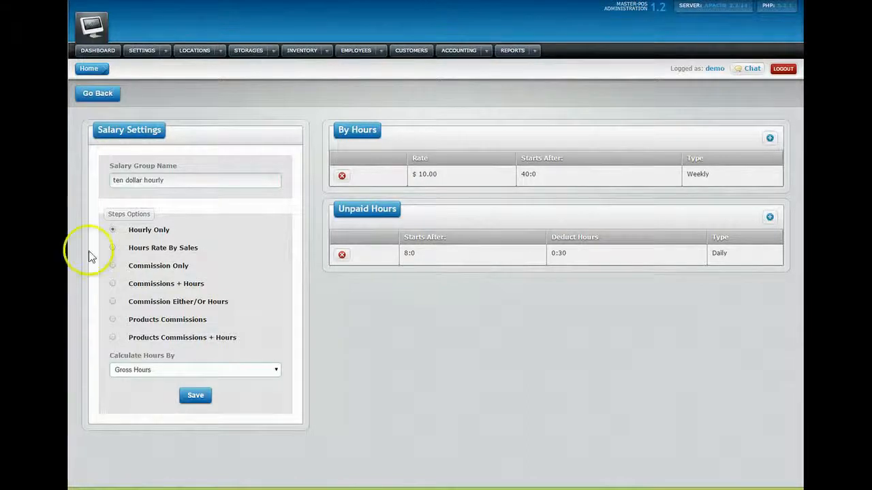
left_click(196, 401)
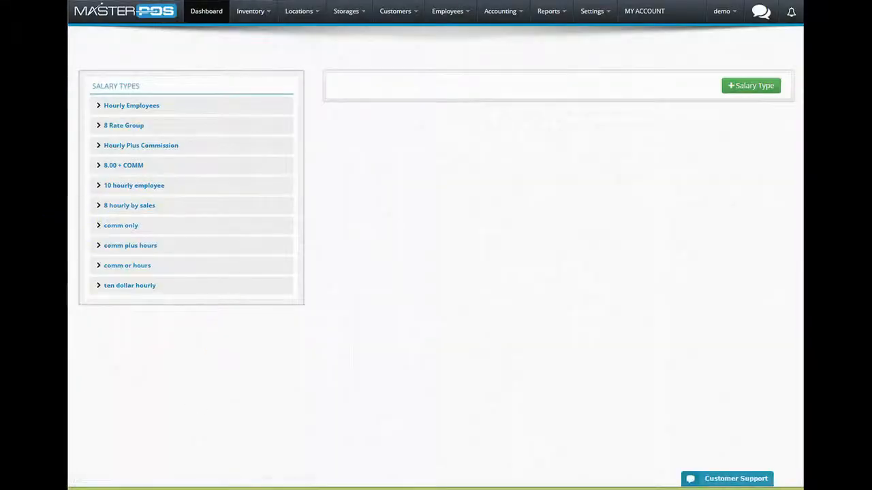
- Create a new salary type '8.00 hourly by sales' using Hours Rate By Sales
left_click(115, 114)
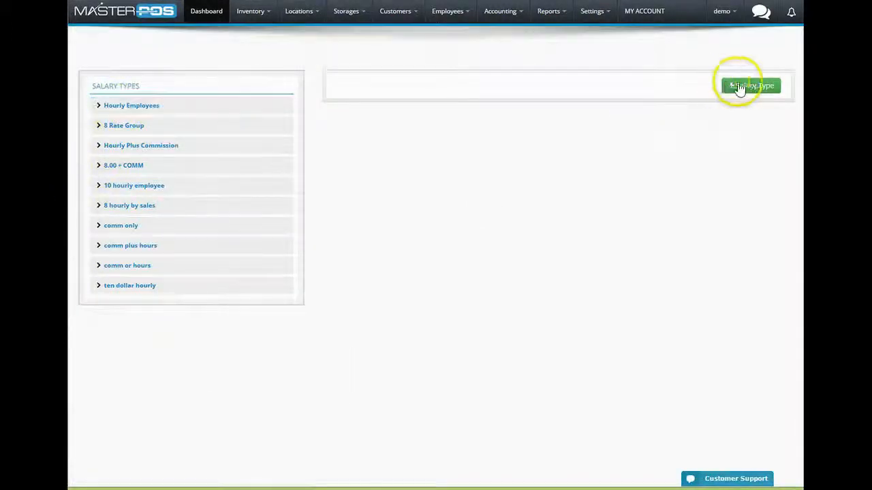
left_click(749, 86)
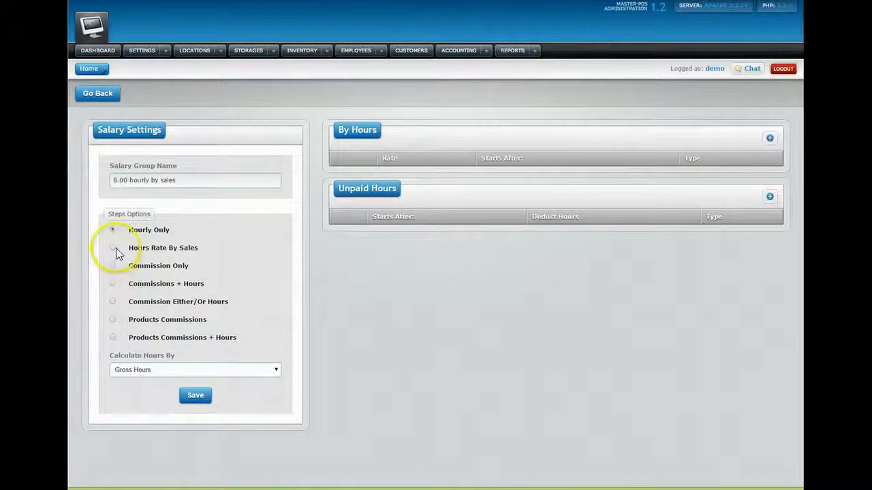
left_click(115, 248)
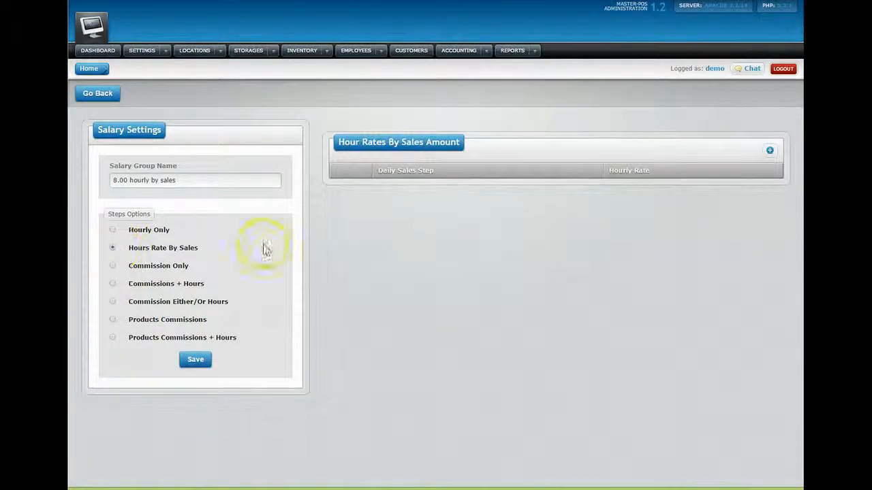
- Add the first sales step: $8.00 per hour from $0 in sales
left_click(770, 150)
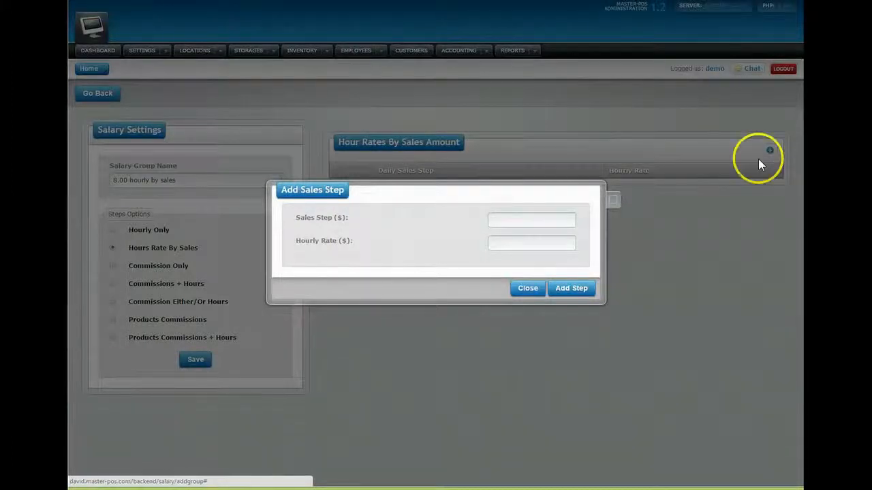
left_click(529, 217)
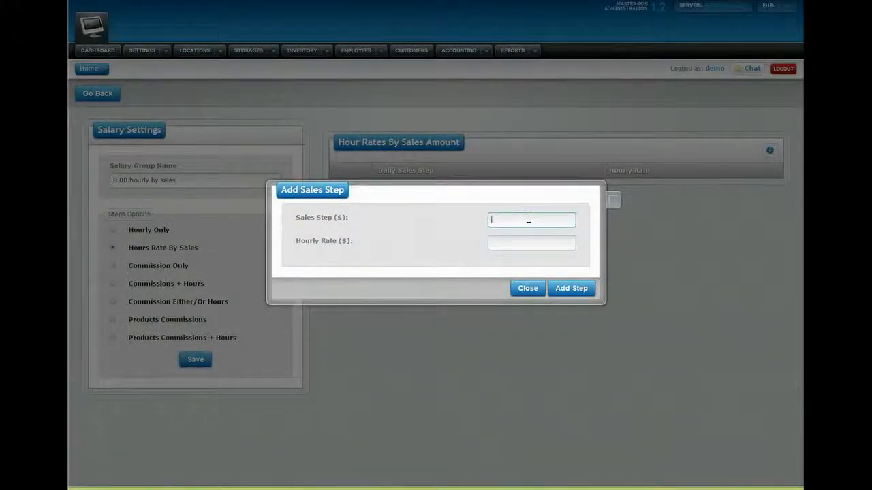
left_click(510, 243)
type("8")
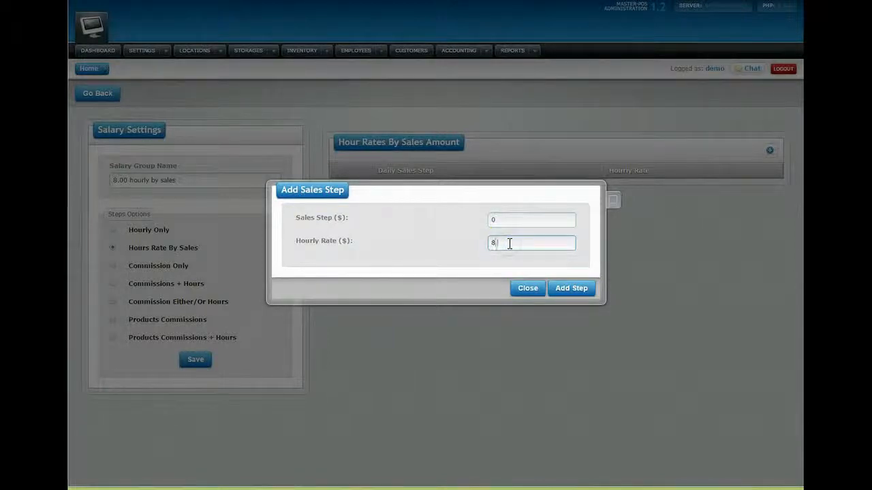
type(".00")
left_click(563, 288)
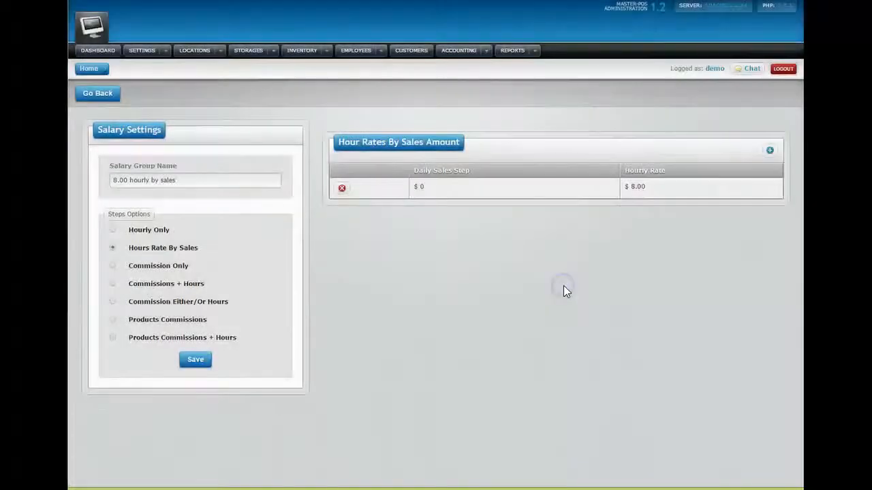
left_click(681, 213)
- Add a second sales step paying $12.00 per hour from $500 in sales
left_click(770, 150)
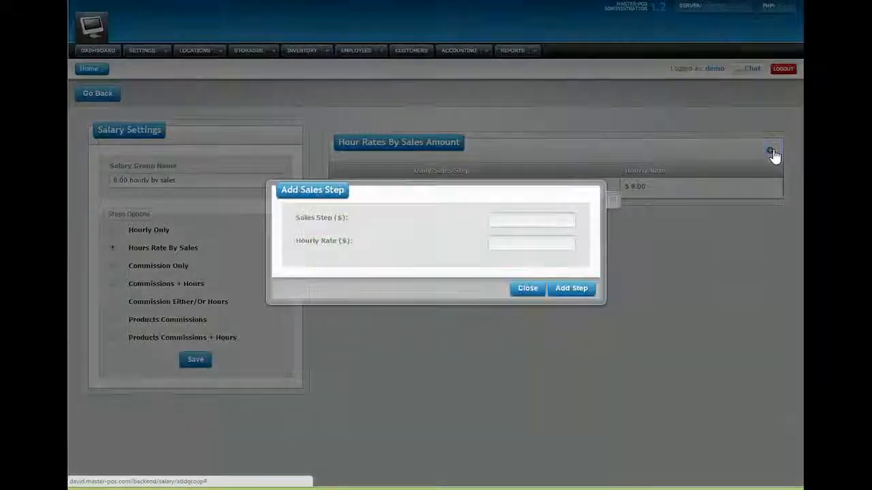
left_click(493, 218)
type("100")
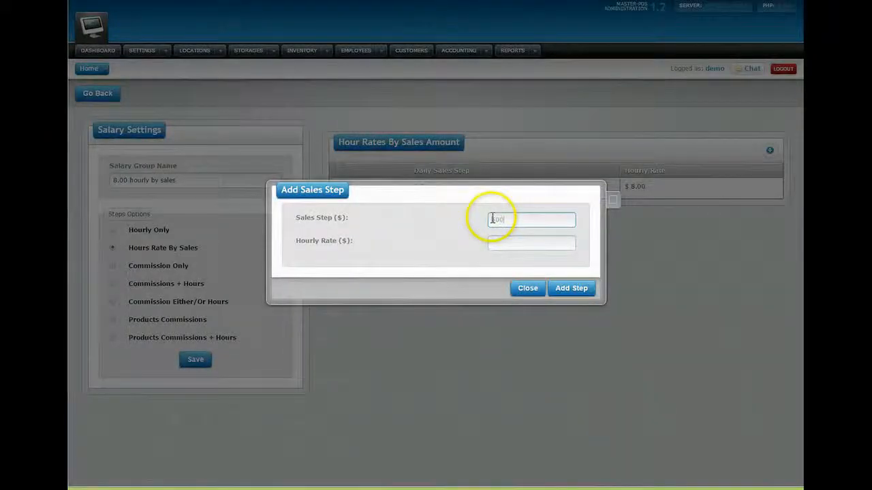
left_click(502, 241)
type("12.00")
left_click(569, 290)
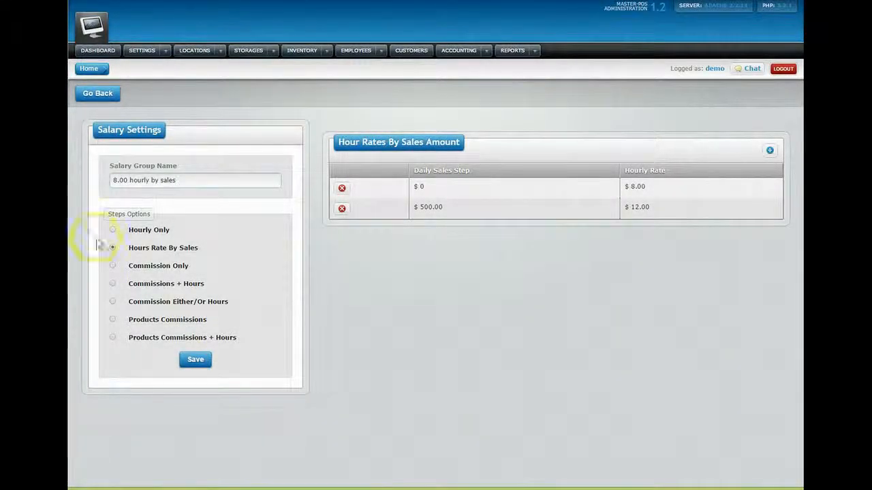
- Add a third sales step paying $14.00 per hour from $15.00 in sales
left_click(769, 152)
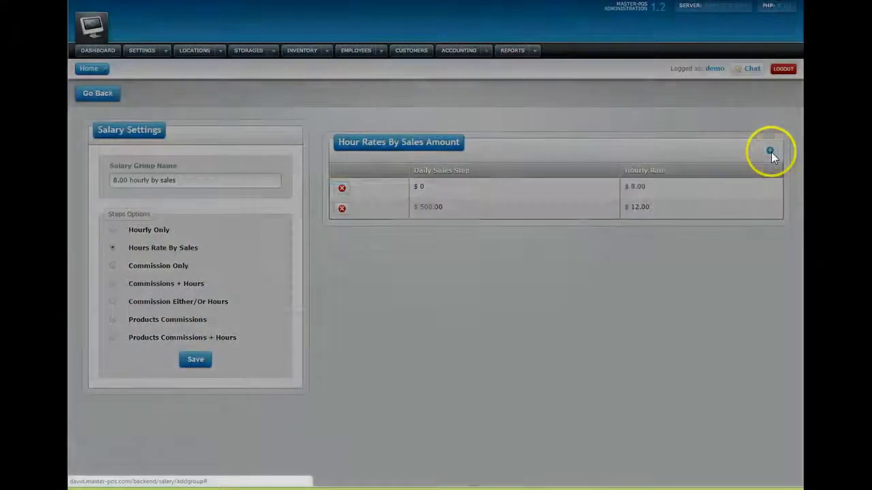
left_click(562, 222)
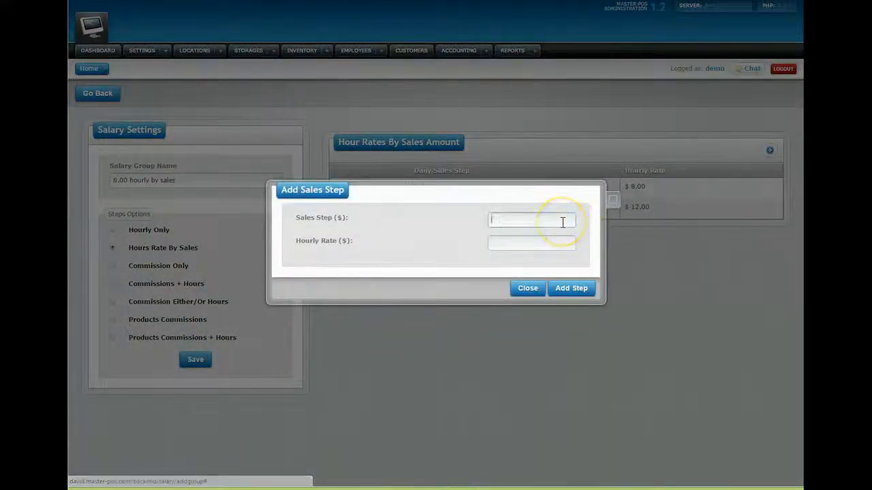
left_click(564, 244)
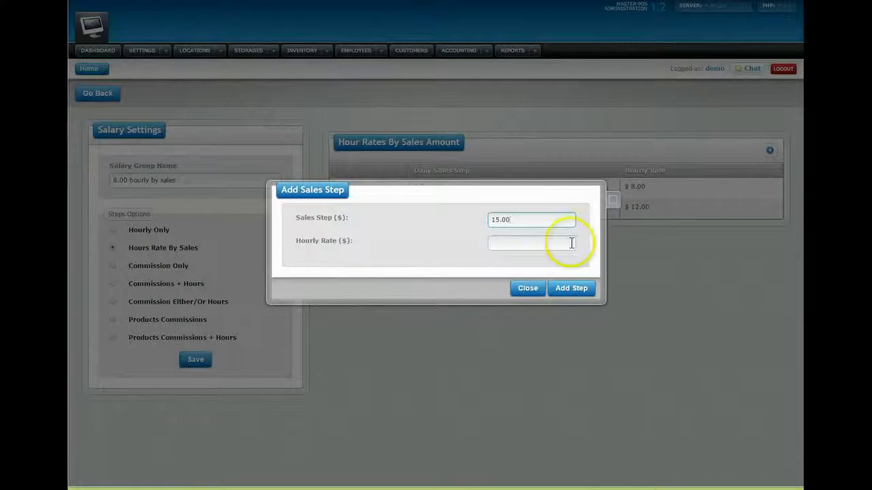
type("14.00")
left_click(564, 289)
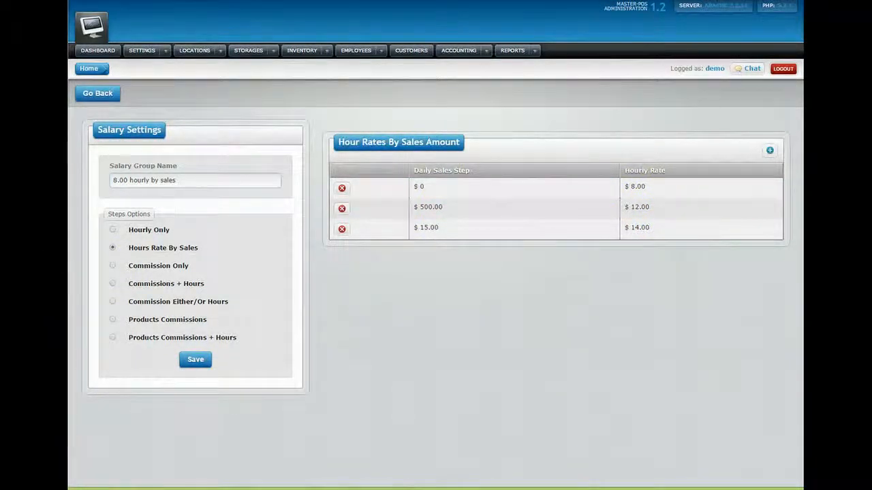
- Save '8.00 hourly by sales', then create a 'commission only' group set to Commission Only
left_click(192, 364)
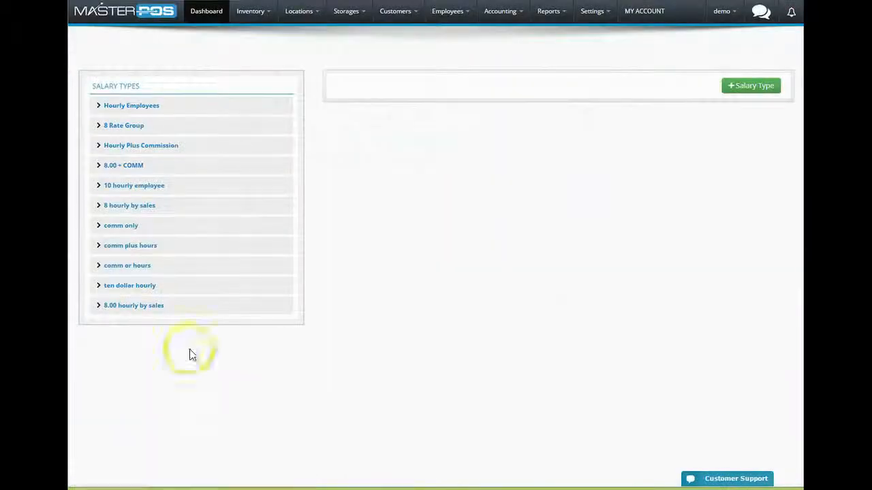
left_click(767, 88)
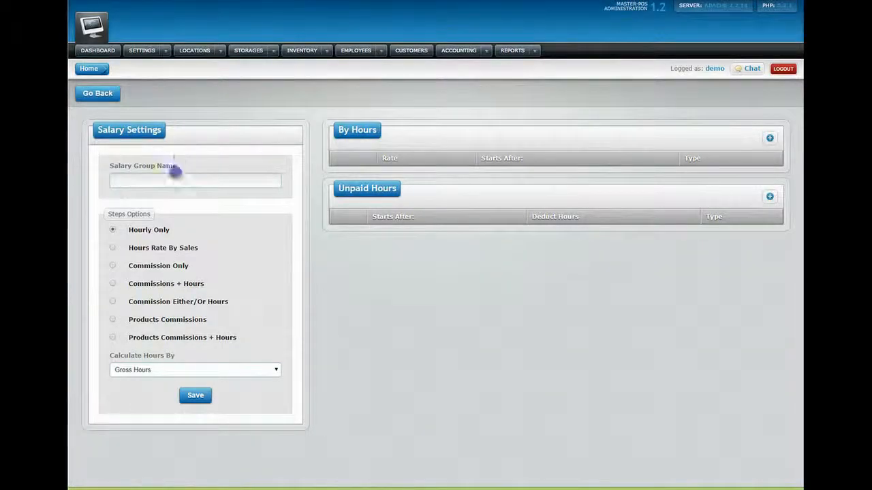
left_click(143, 183)
type("commission only")
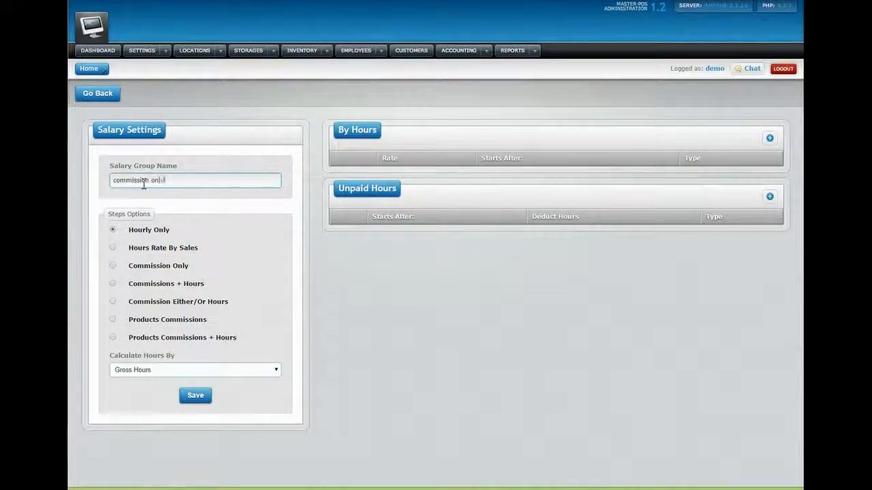
left_click(112, 266)
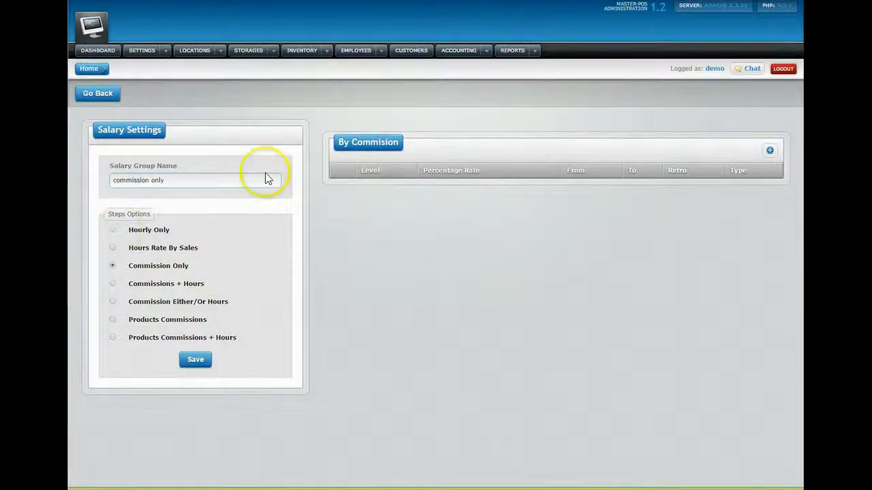
- Add two daily commission steps: 10% at $250 sales and 5% at $251 sales
left_click(770, 150)
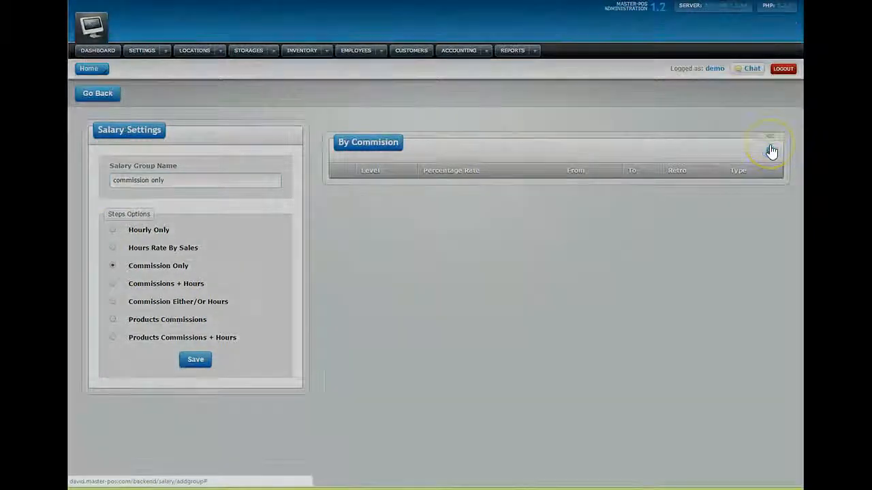
left_click(507, 203)
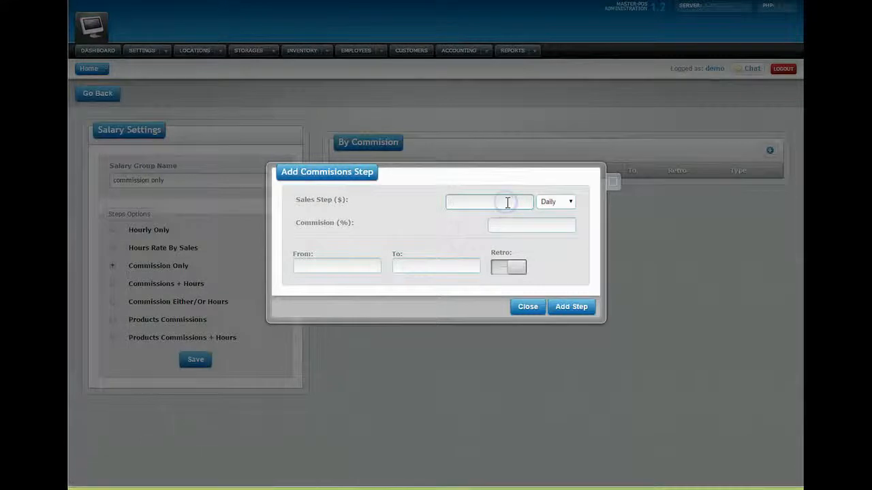
type("200")
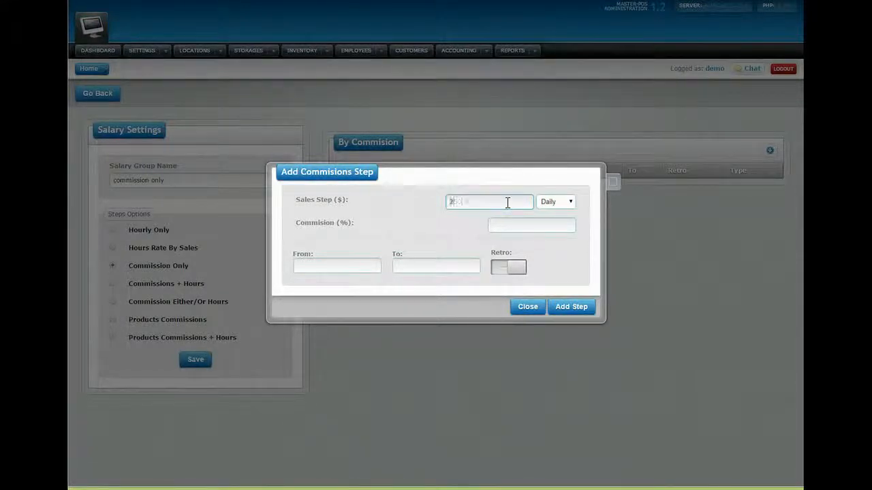
left_click(531, 224)
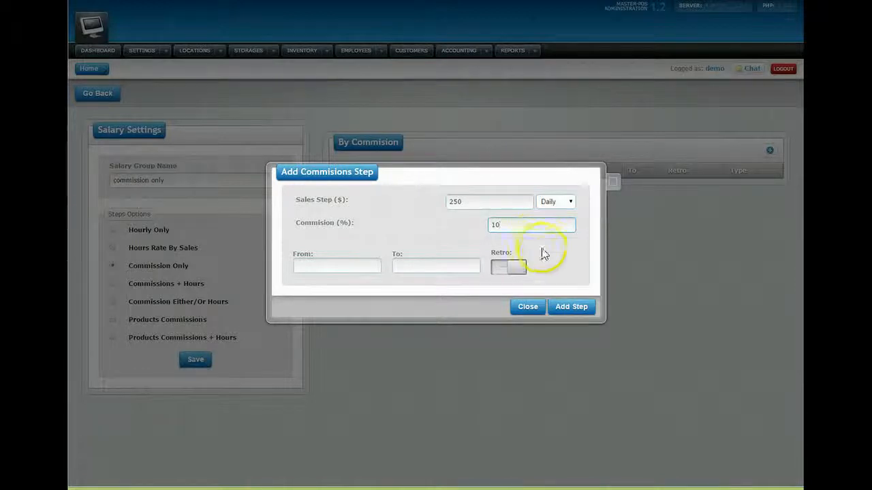
left_click(569, 309)
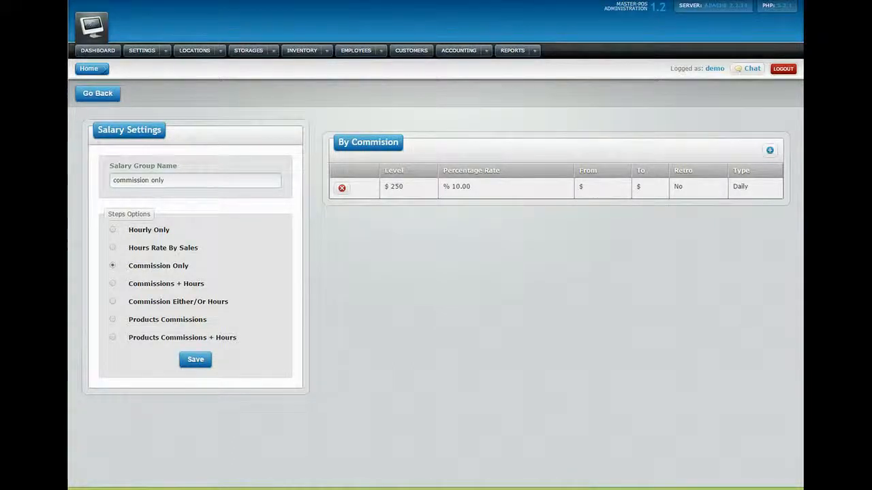
left_click(770, 150)
left_click(520, 202)
type("251")
left_click(527, 222)
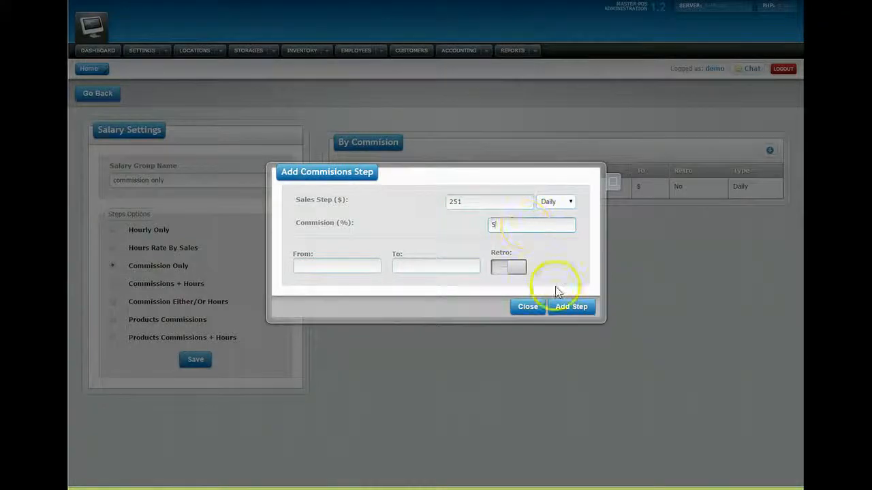
left_click(562, 308)
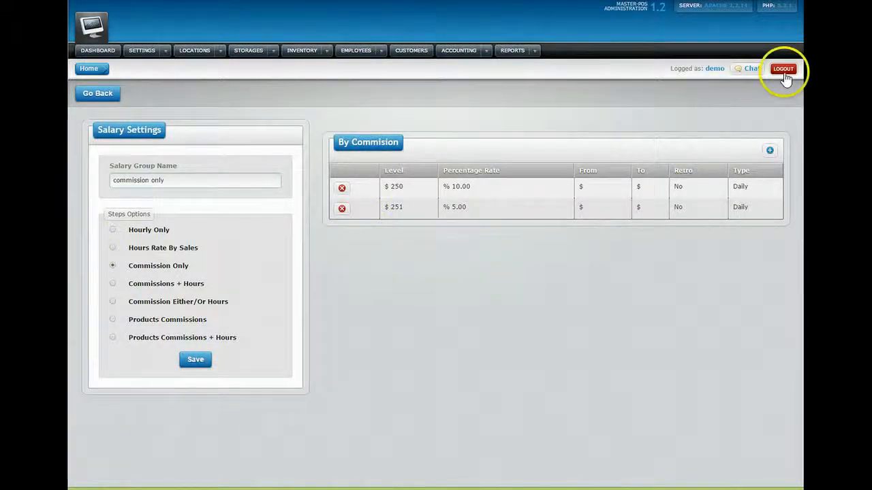
- Save 'commission only', then add one more employee to the 8 Rate Group's assigned employees
left_click(195, 358)
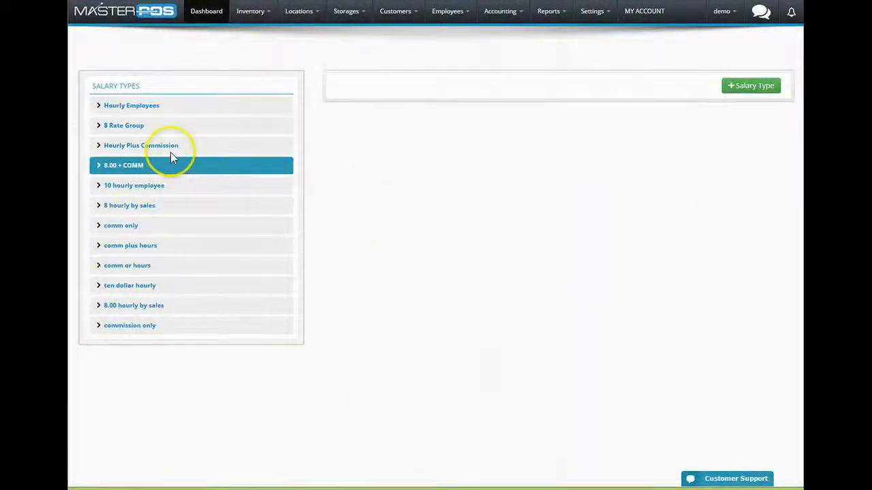
left_click(130, 131)
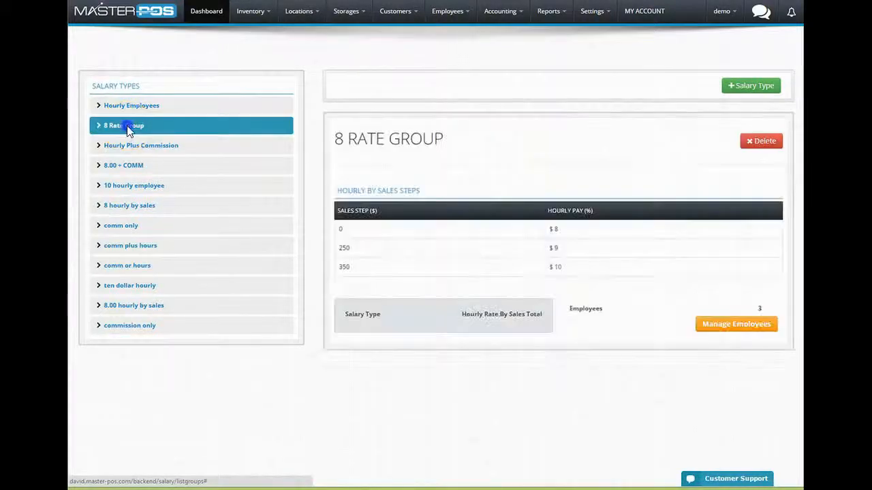
left_click(727, 325)
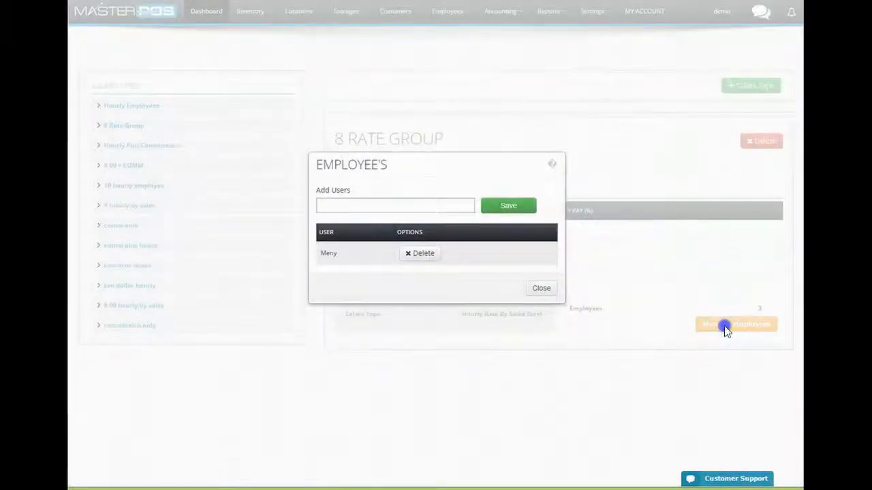
left_click(385, 207)
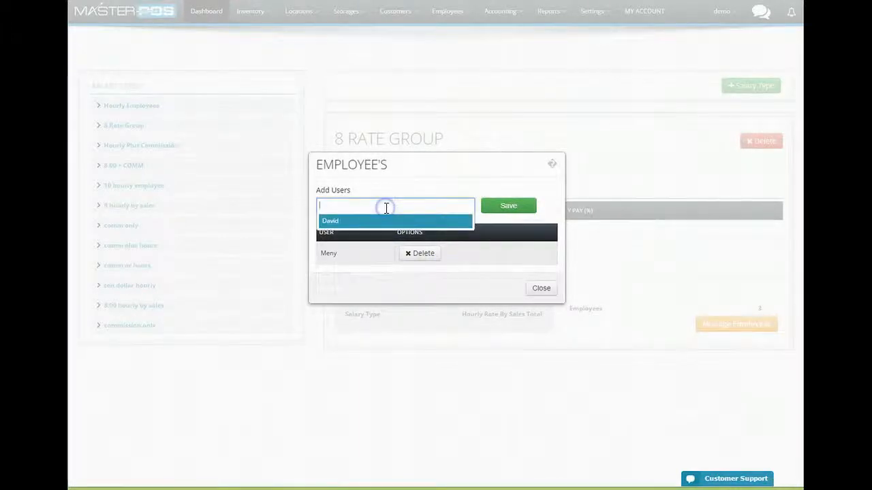
left_click(350, 221)
left_click(518, 205)
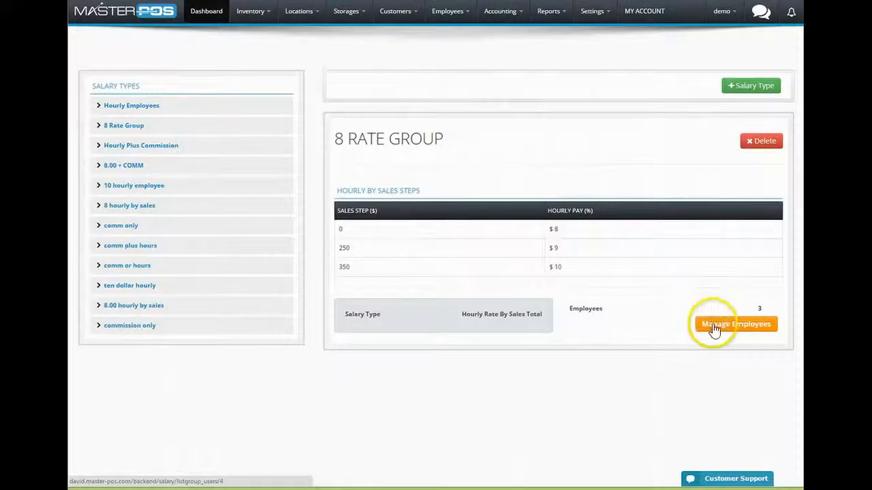
left_click(713, 327)
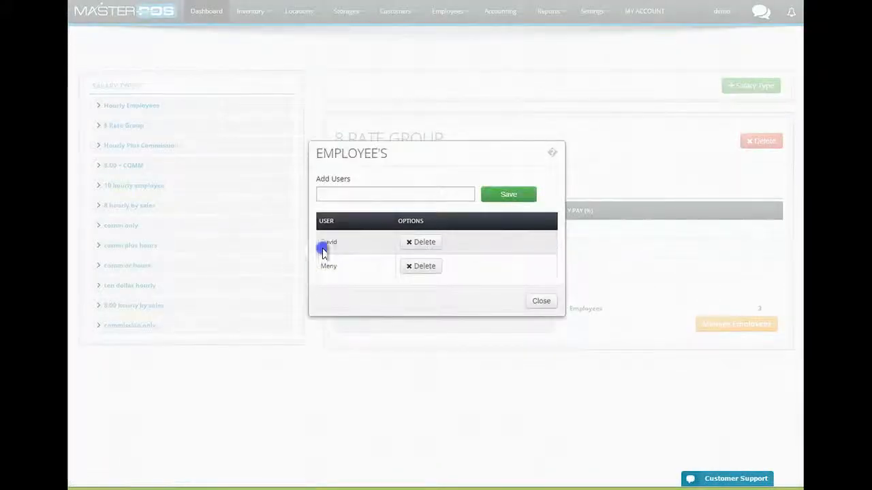
left_click(542, 302)
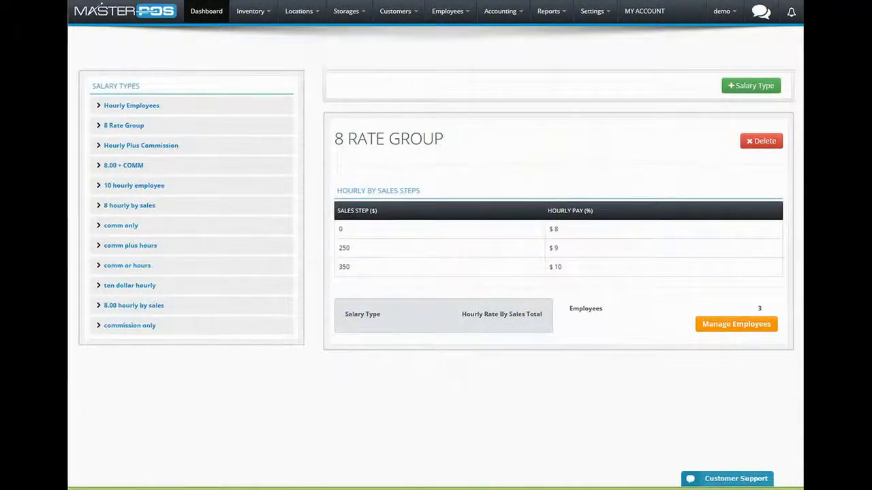
left_click(752, 89)
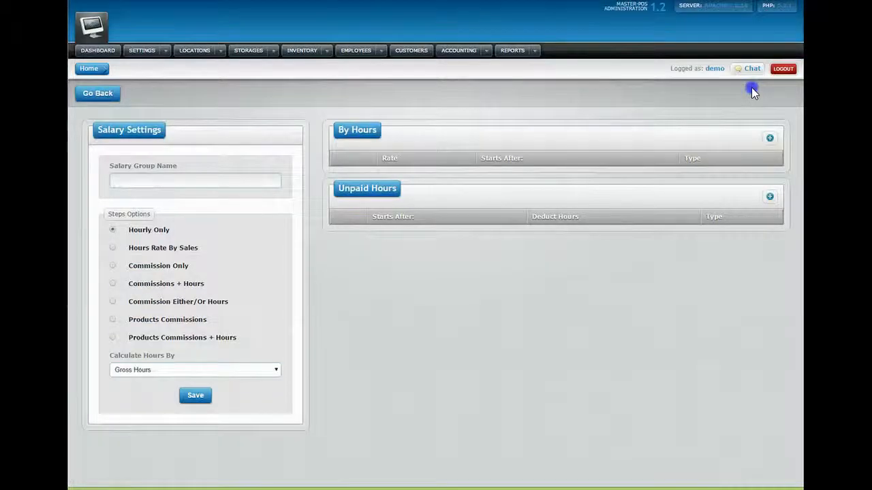
- Name the new group 'comm plus hours' and set it to Commissions + Hours
left_click(131, 284)
left_click(174, 178)
type("comm pl")
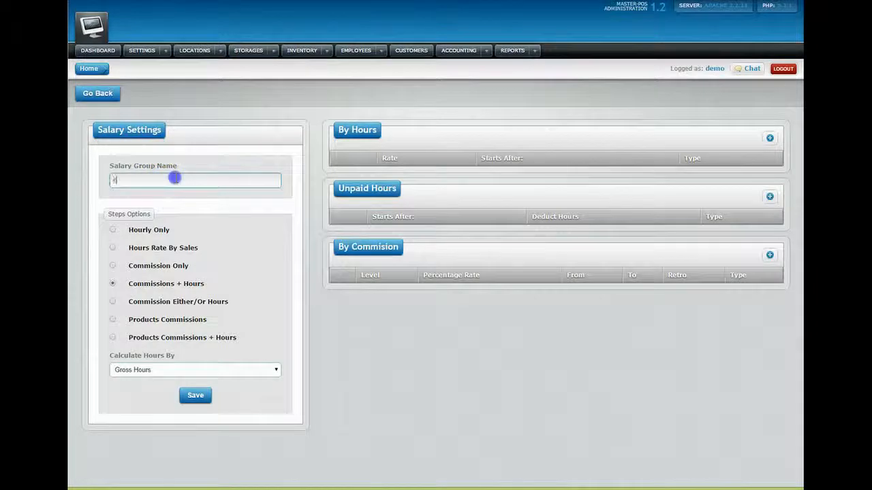
type("us hours")
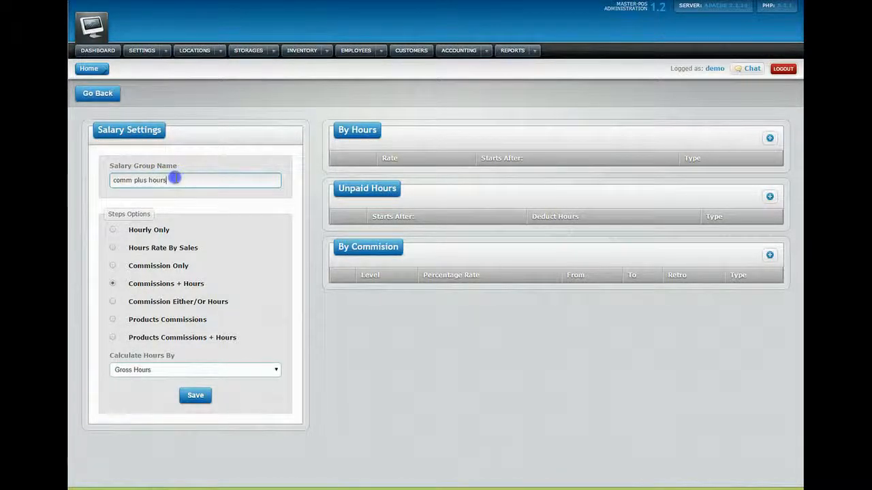
- Add a By Hours step paying $8.00 per hour after 40 hours, counted weekly
left_click(773, 140)
left_click(345, 227)
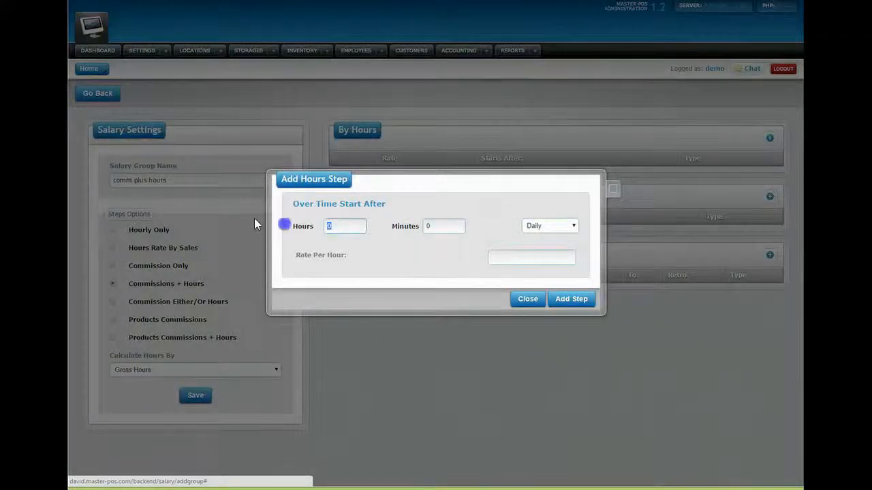
type("40")
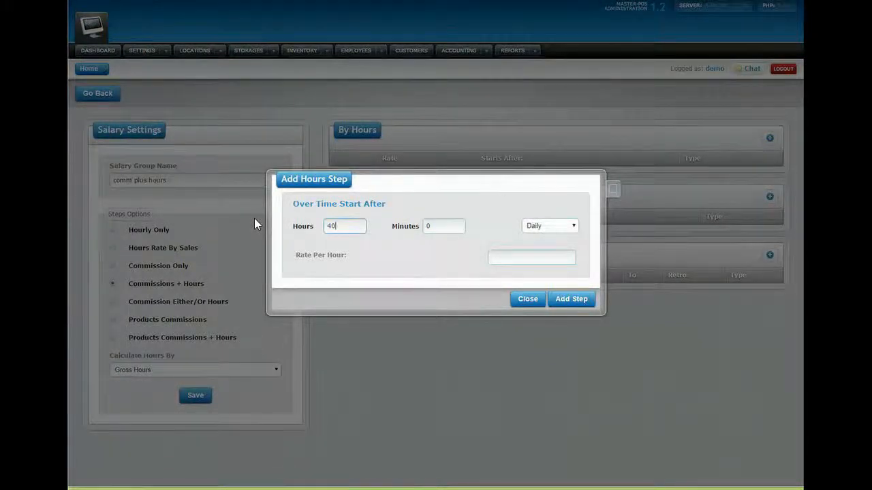
left_click(537, 229)
left_click(541, 256)
left_click(530, 260)
type("8.00")
left_click(560, 298)
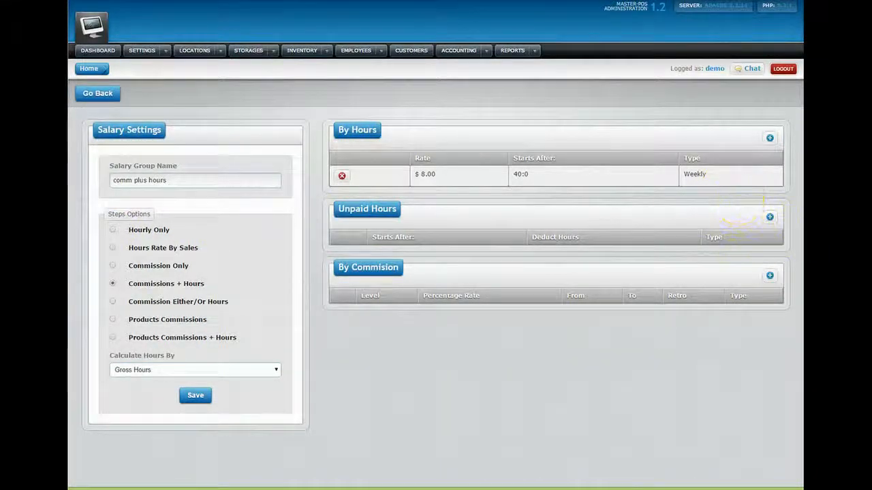
- Add an unpaid deduction of 30 minutes daily, starting after 8 hours worked
left_click(770, 220)
left_click(366, 222)
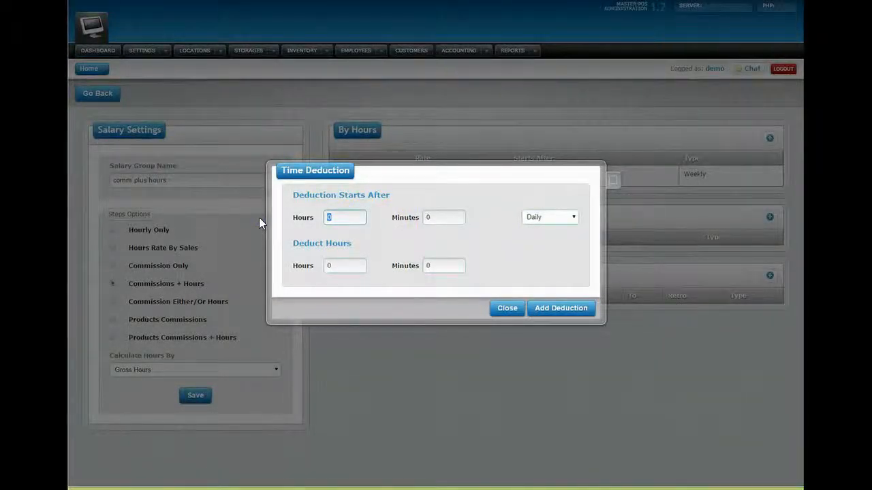
type("8")
left_click(433, 266)
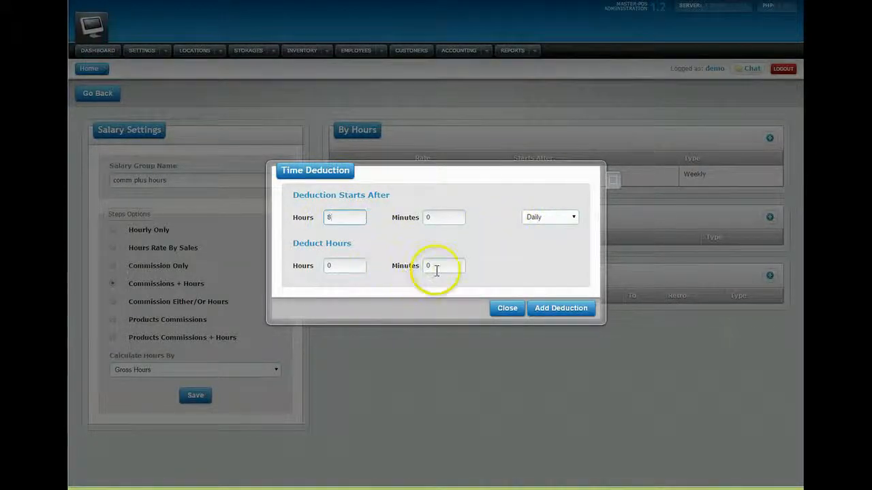
type("30")
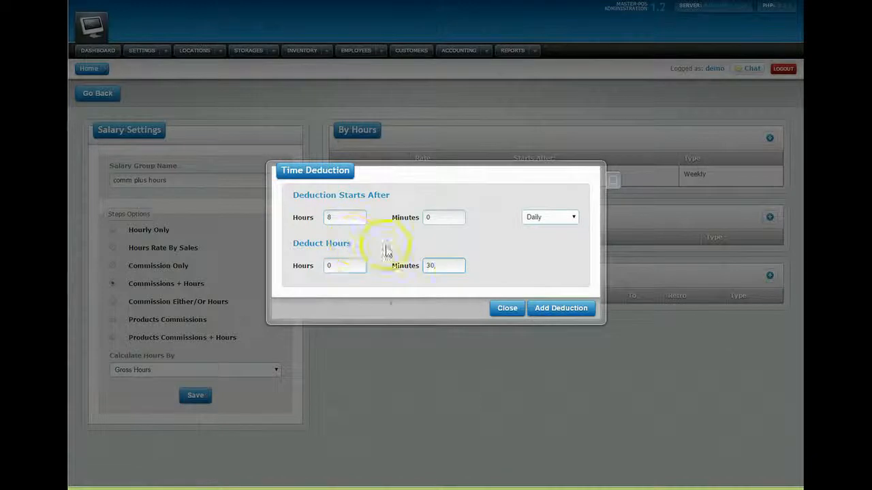
left_click(541, 311)
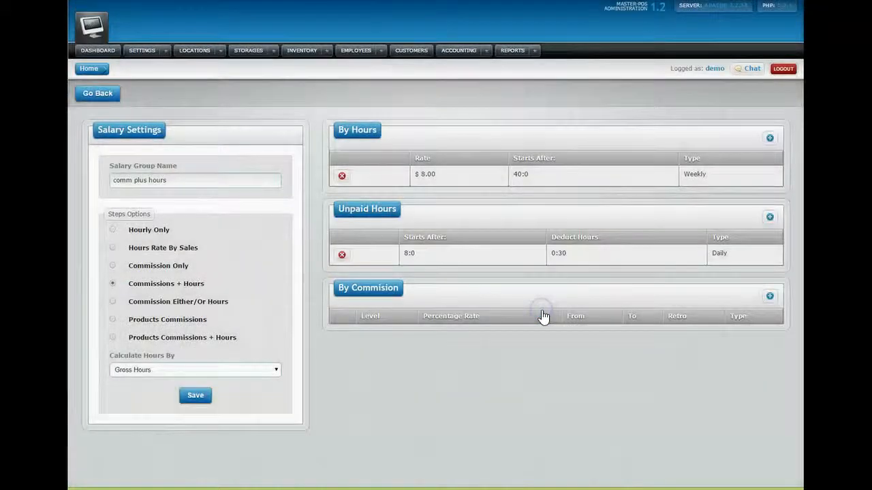
- Add a daily 5% commission step starting at $0 sales and save the 'comm plus hours' group
left_click(770, 298)
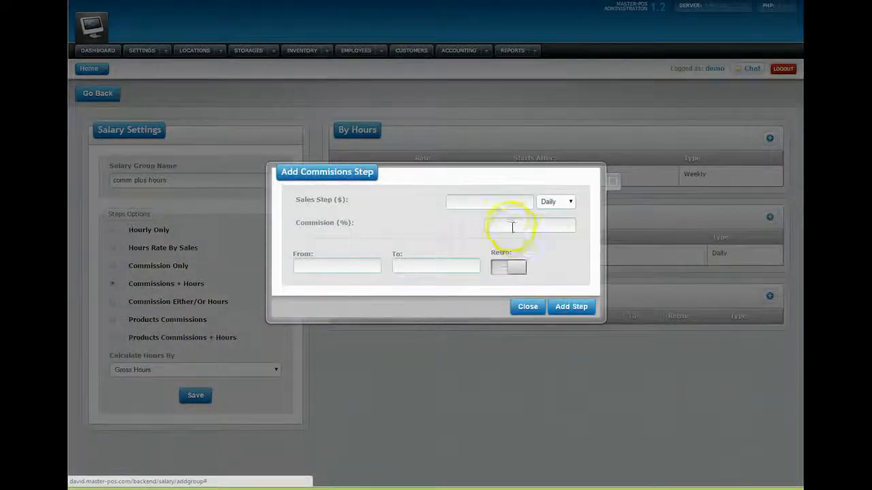
left_click(496, 201)
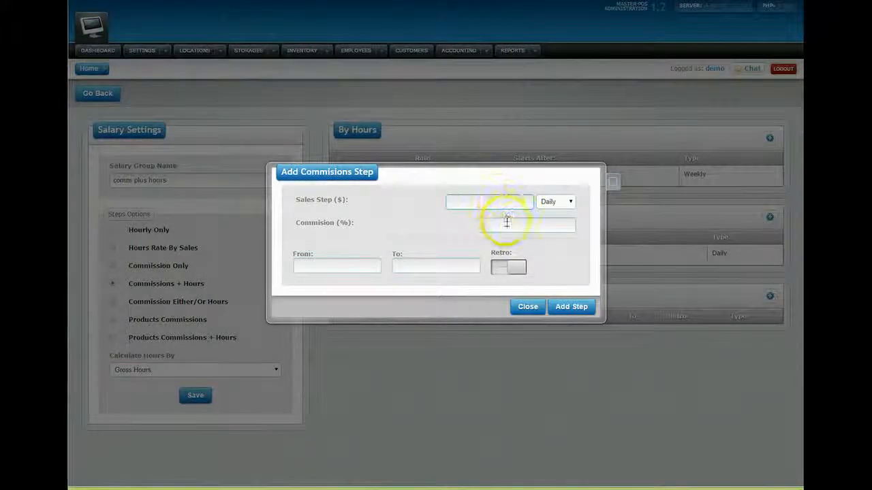
type("0")
left_click(516, 225)
left_click(567, 307)
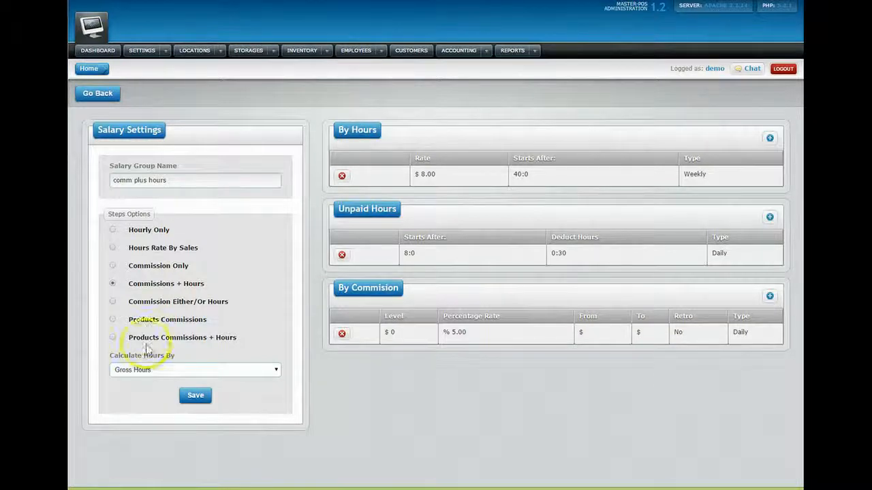
left_click(195, 400)
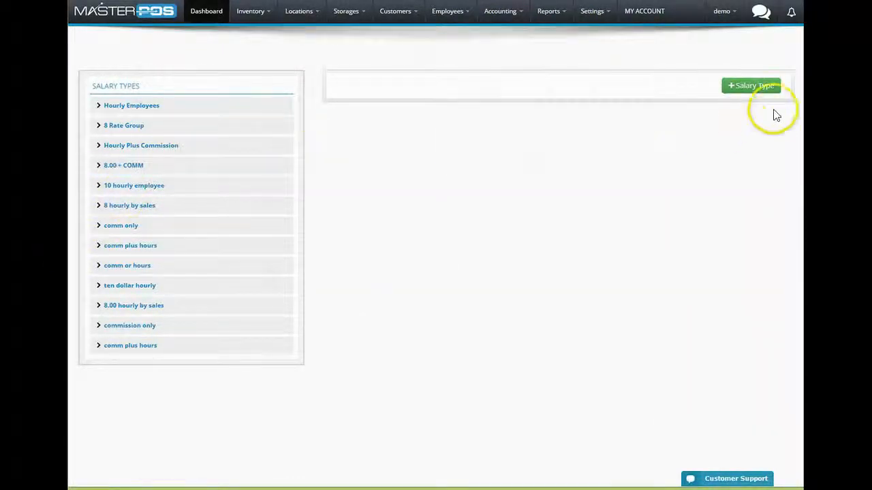
- Create a new salary type named 'comm either or' using the Commission Either/Or Hours option
left_click(752, 87)
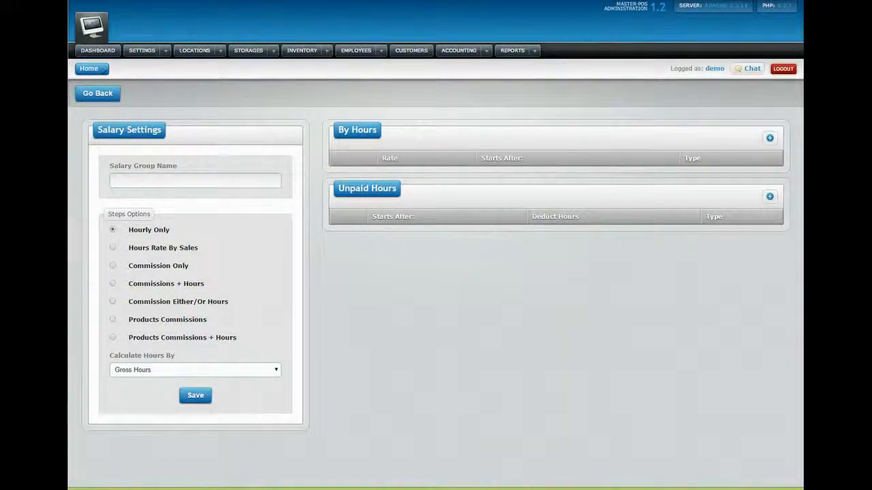
left_click(113, 302)
left_click(184, 181)
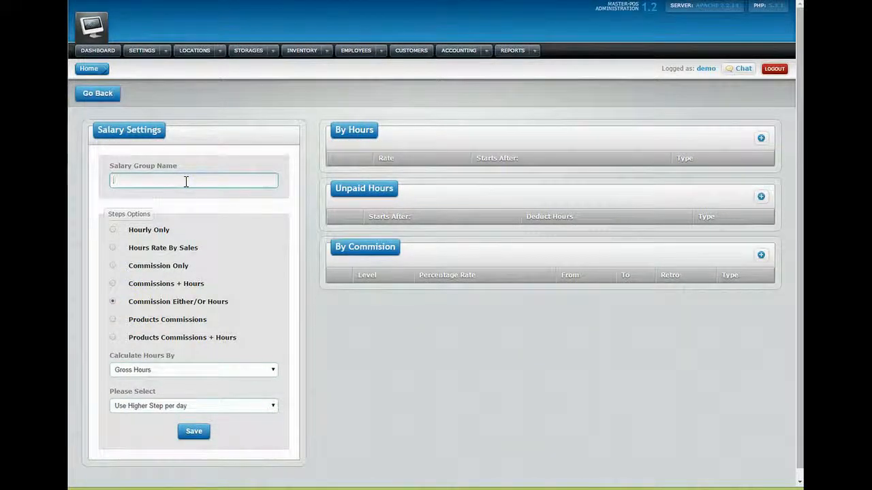
type("comm either or")
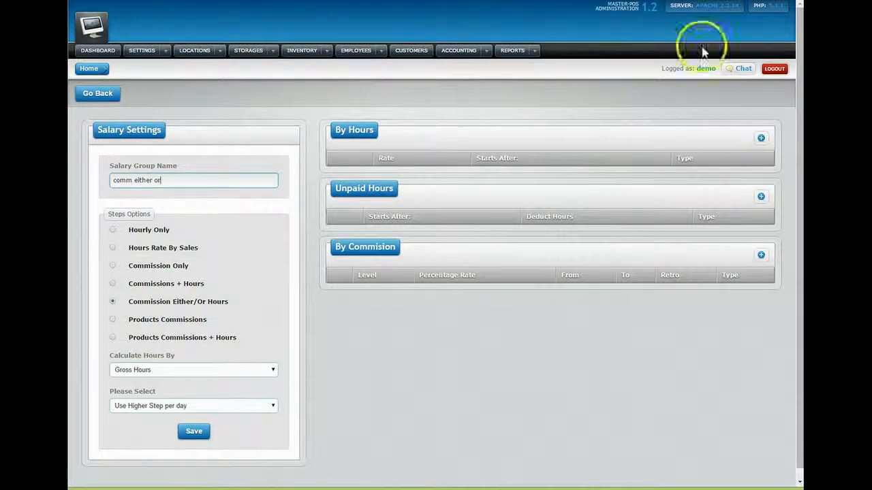
- Add a weekly hourly step paying $12.00 after 40 hours
left_click(761, 139)
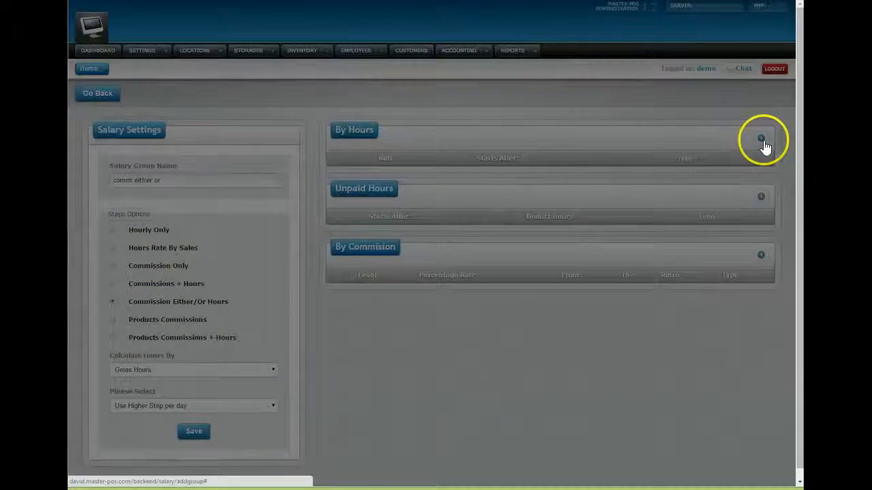
double_click(324, 226)
type("40")
left_click(504, 258)
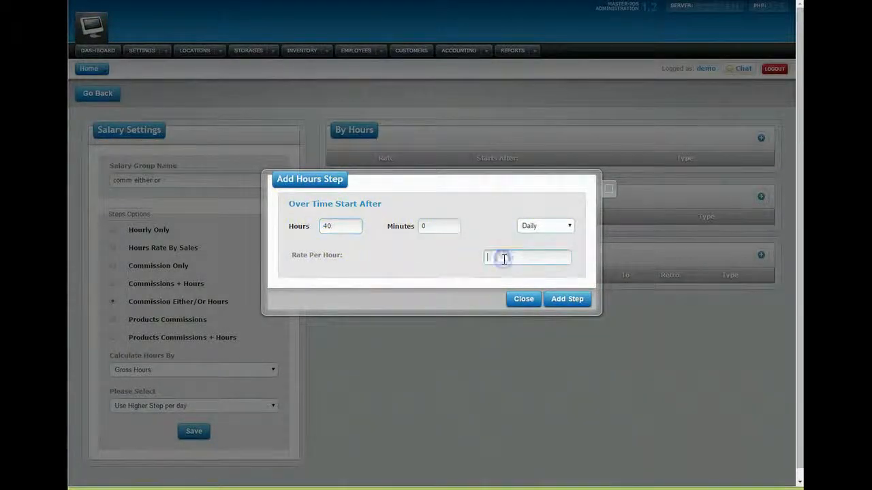
type("12")
left_click(542, 227)
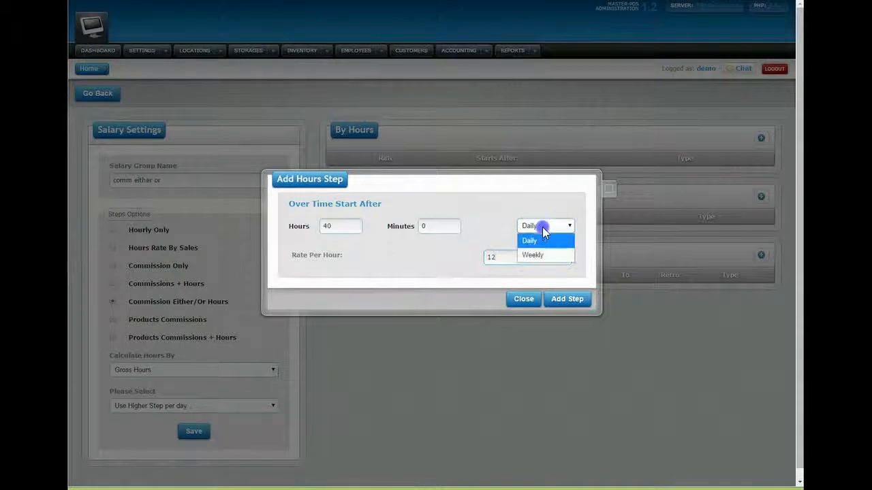
left_click(544, 253)
left_click(565, 299)
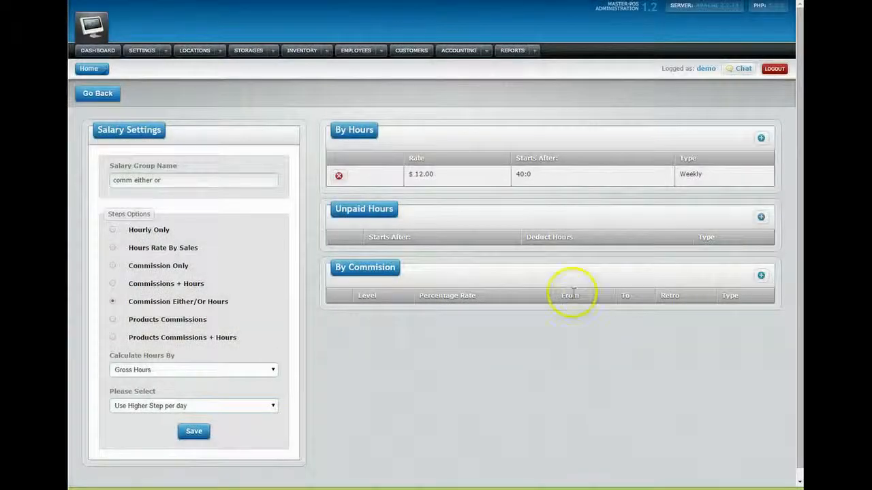
- Add an unpaid-hours deduction of 30 minutes after 8 hours
left_click(760, 218)
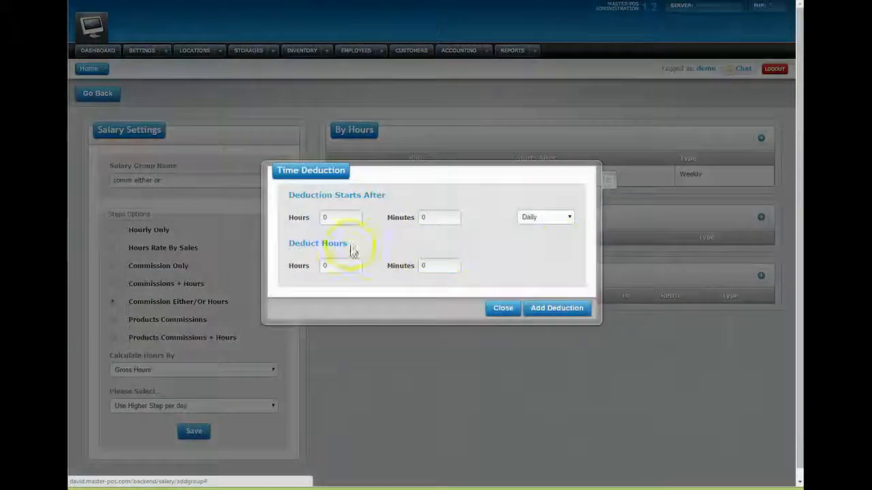
double_click(332, 218)
type("8")
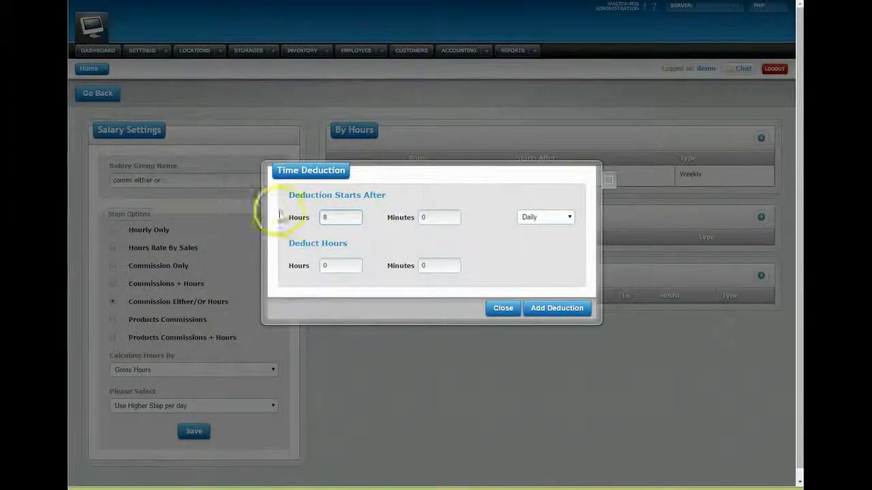
double_click(422, 266)
type("30")
left_click(552, 308)
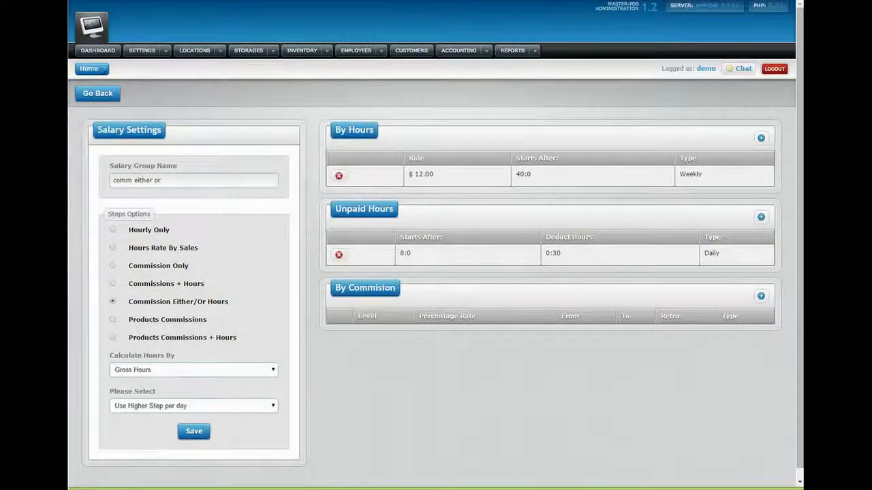
- Add a daily commission step paying 10% from $500 in sales
left_click(760, 297)
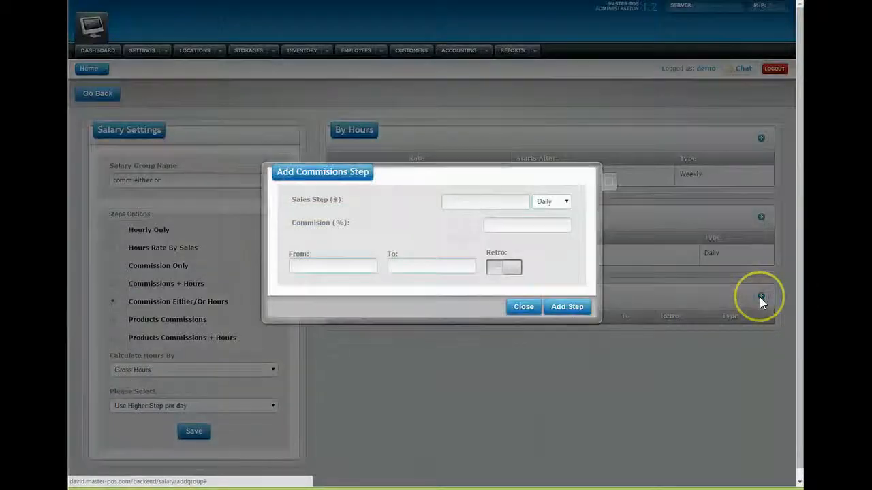
left_click(491, 203)
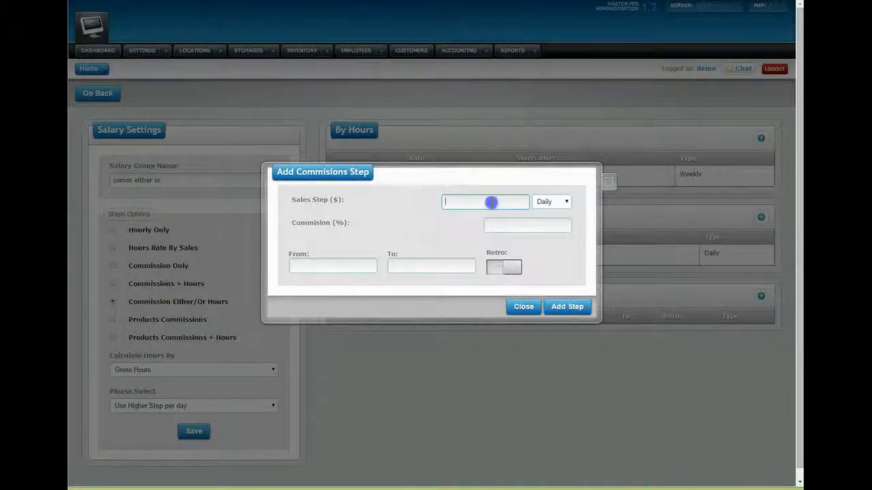
type("500")
left_click(515, 227)
type("10")
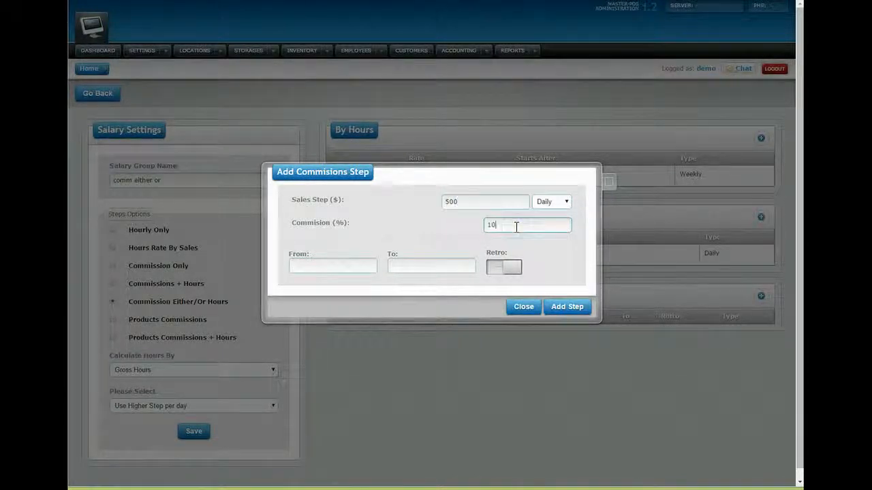
left_click(566, 306)
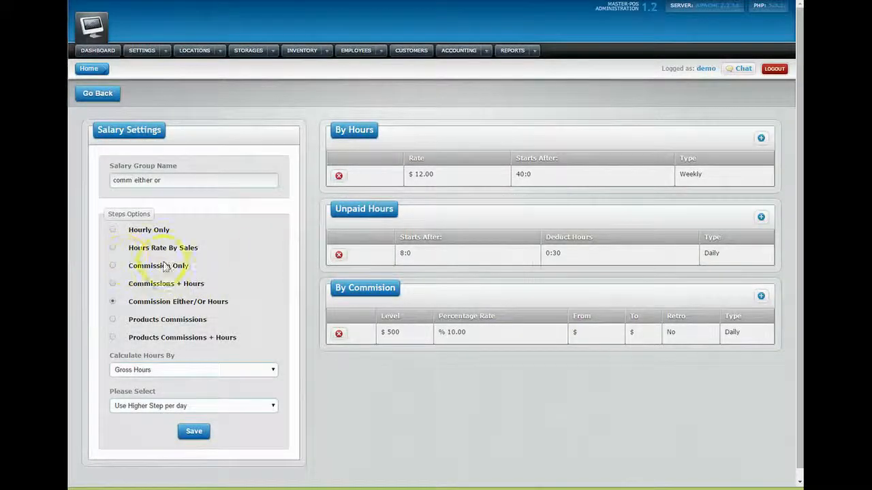
- Save 'comm either or', then give Pro Tank a 10% product commission at a 25.00 step
left_click(193, 432)
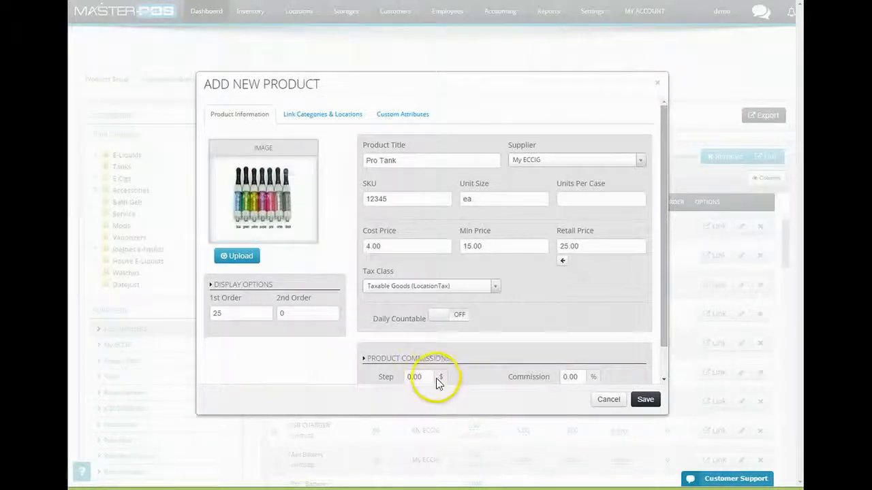
left_click(537, 378)
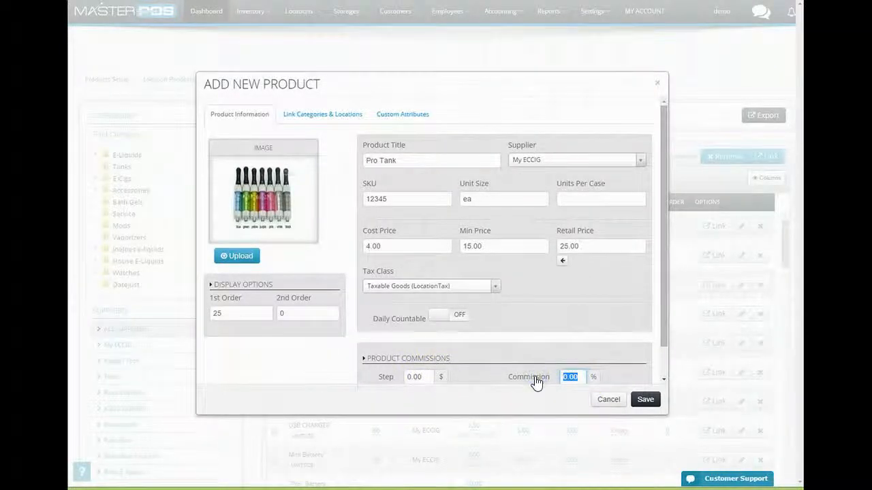
type("10")
left_click(424, 377)
left_click(375, 380)
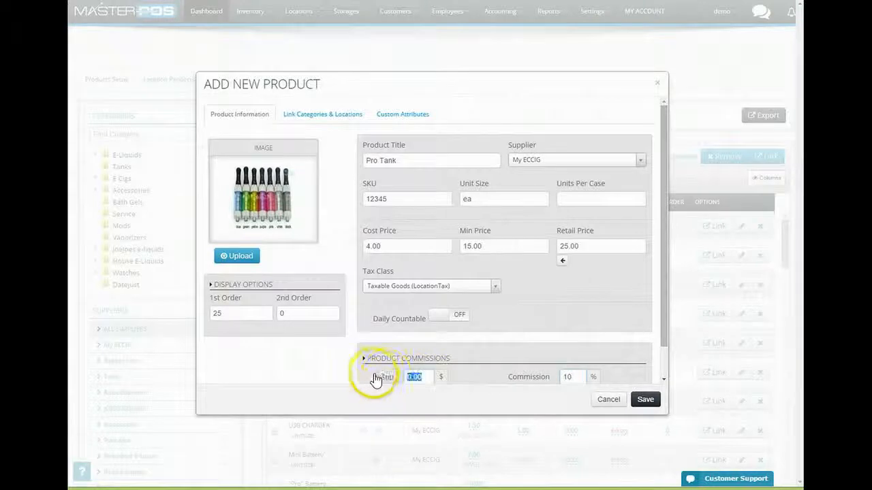
type("25")
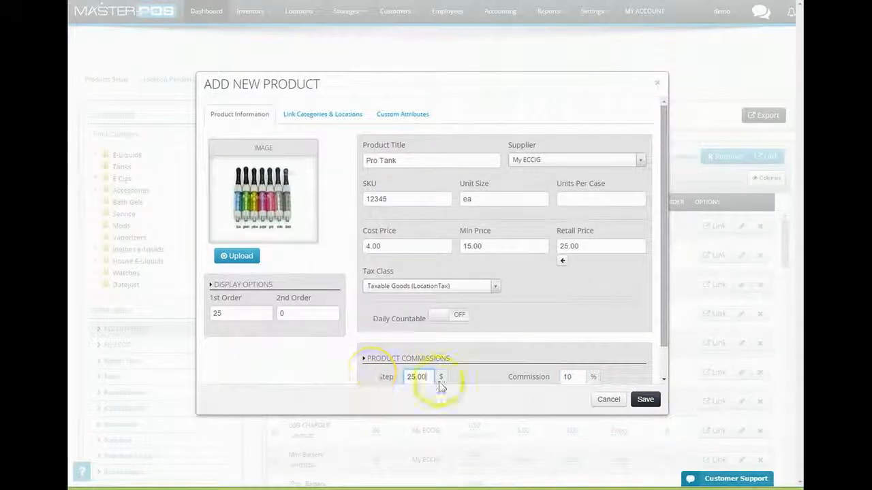
left_click(647, 400)
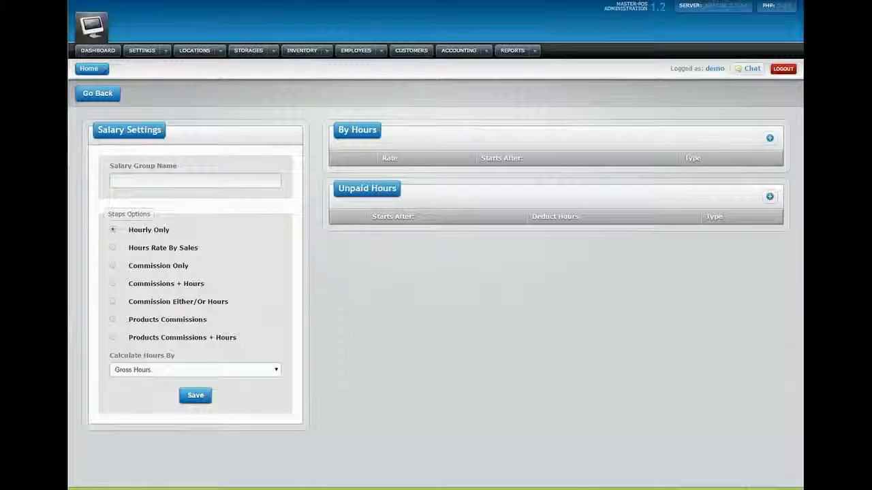
- Name the new group 'prod comm plus hours', paying Products Commissions + Hours by Gross Hours
left_click(168, 182)
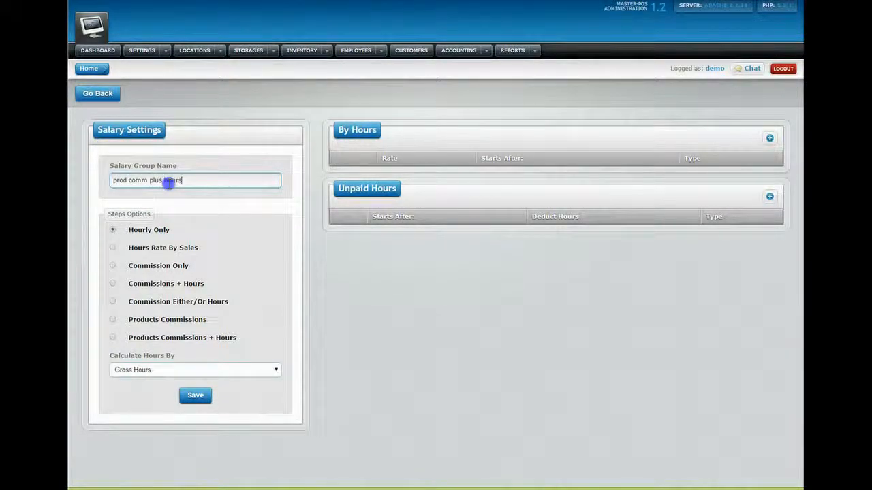
left_click(114, 338)
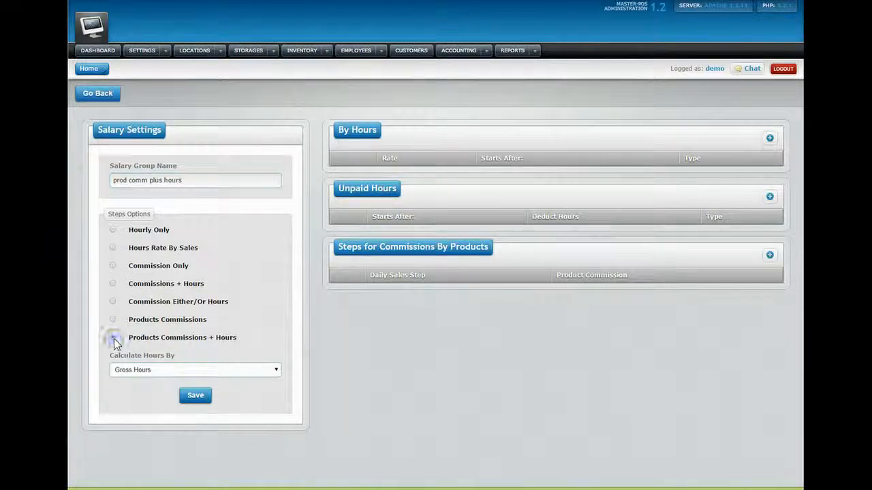
left_click(141, 374)
left_click(140, 374)
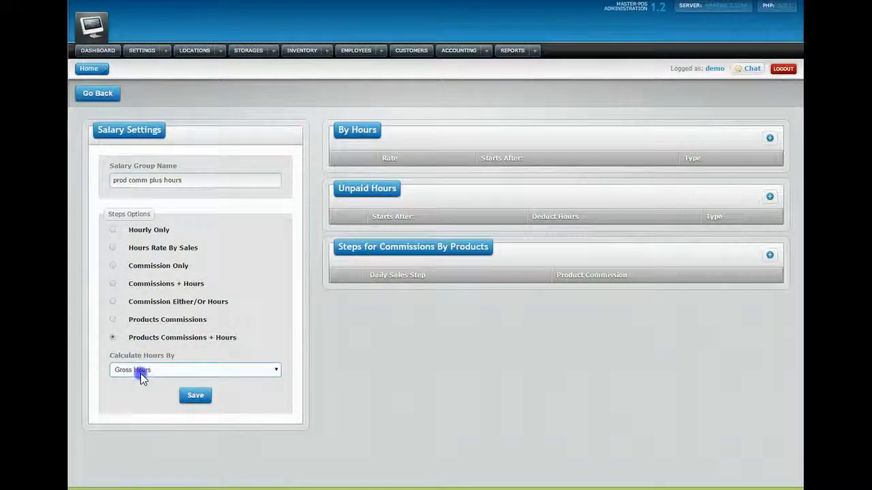
left_click(140, 373)
left_click(140, 374)
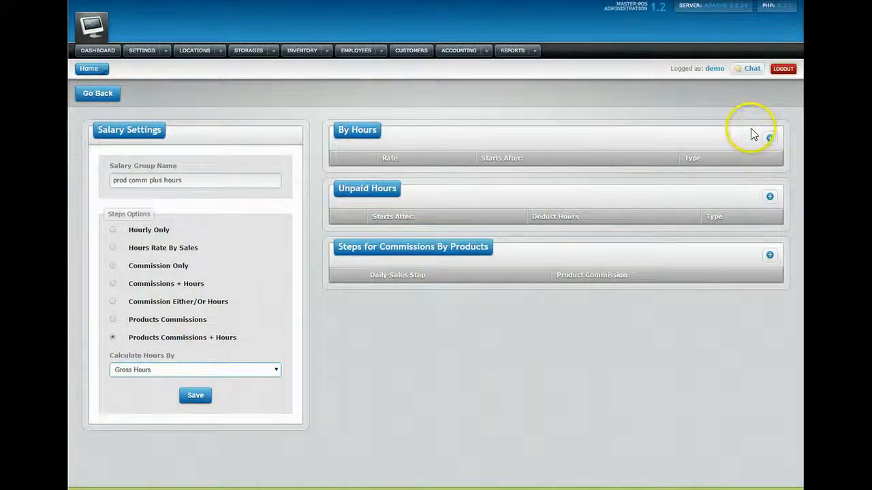
- Add a weekly $8.00 hourly step after 40 hours, adding no unpaid-hours deduction
left_click(769, 138)
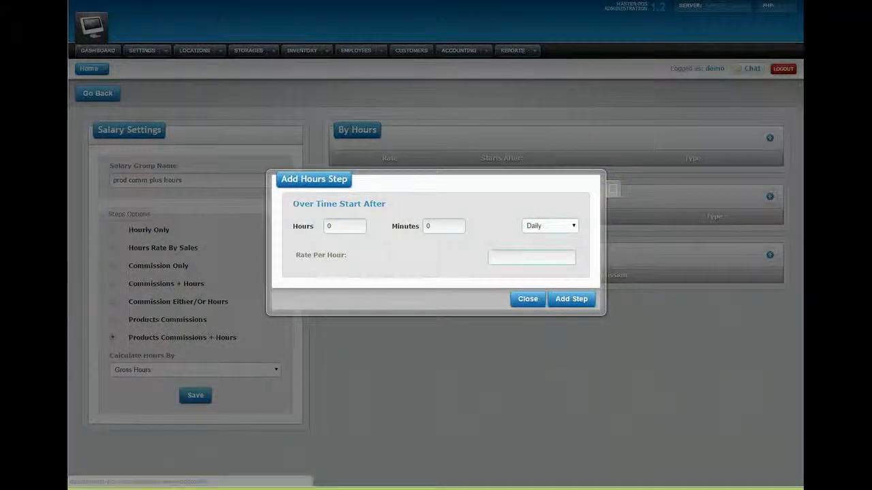
left_click(327, 222)
type("0")
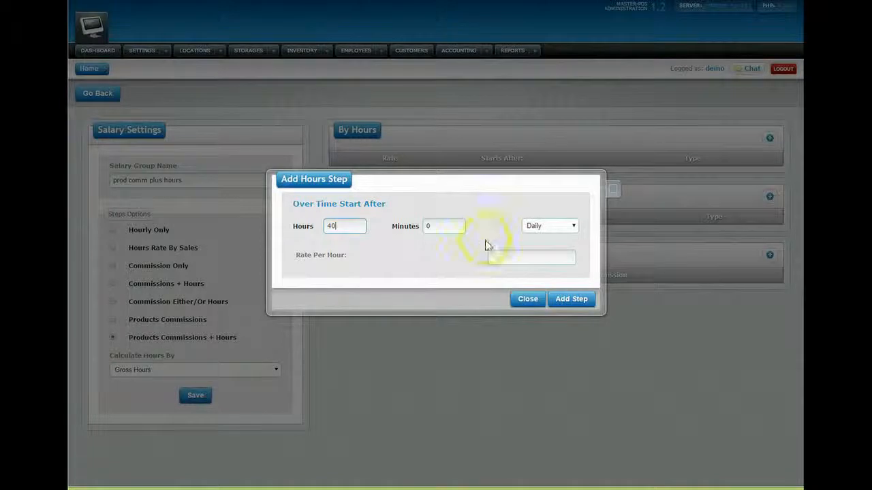
left_click(550, 231)
left_click(532, 256)
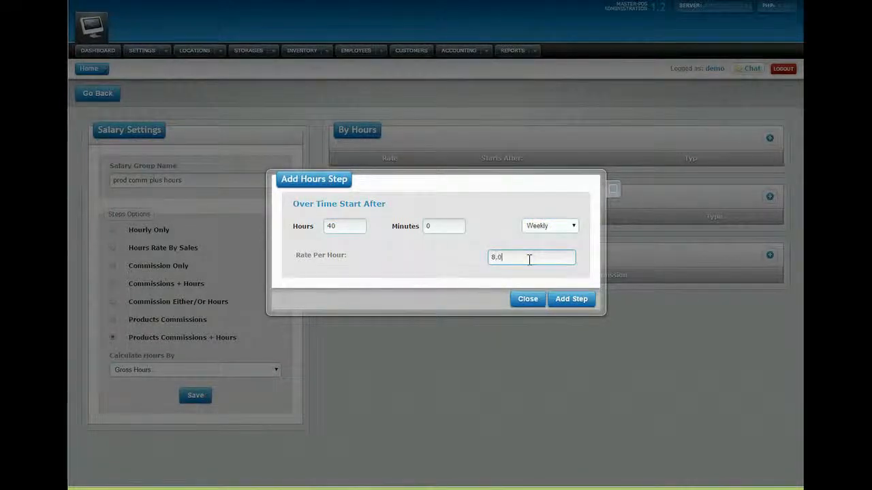
left_click(558, 302)
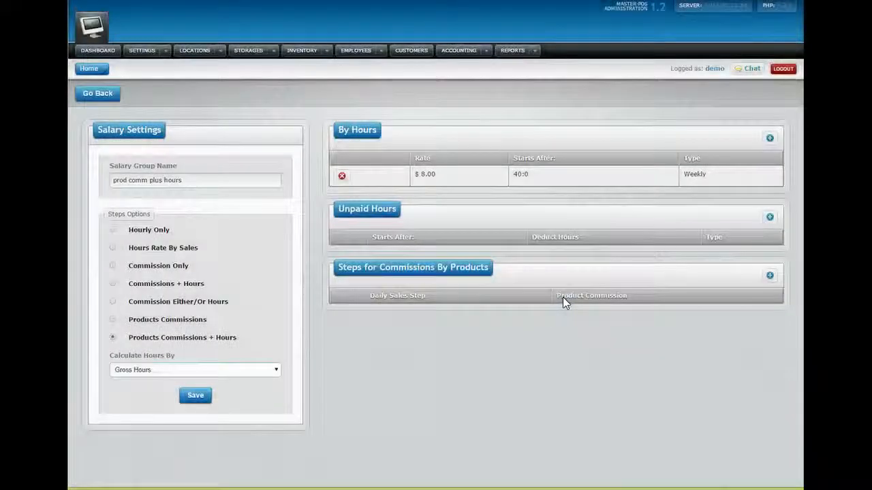
left_click(770, 219)
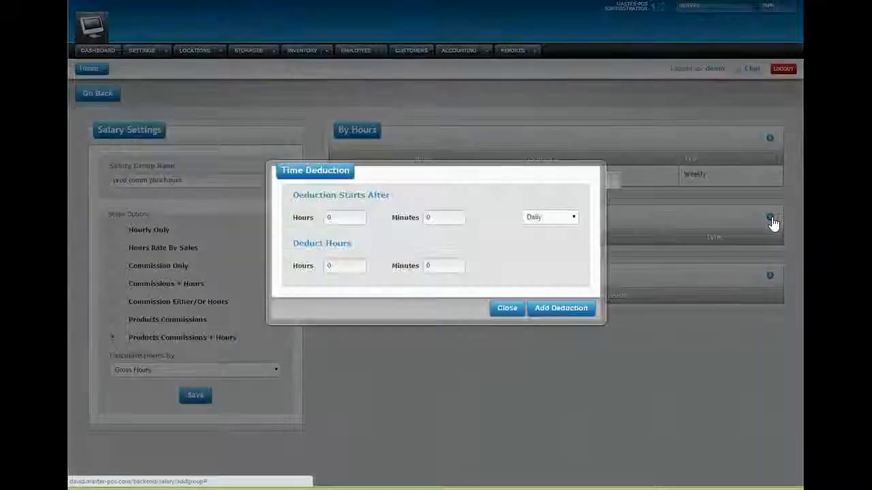
left_click(515, 309)
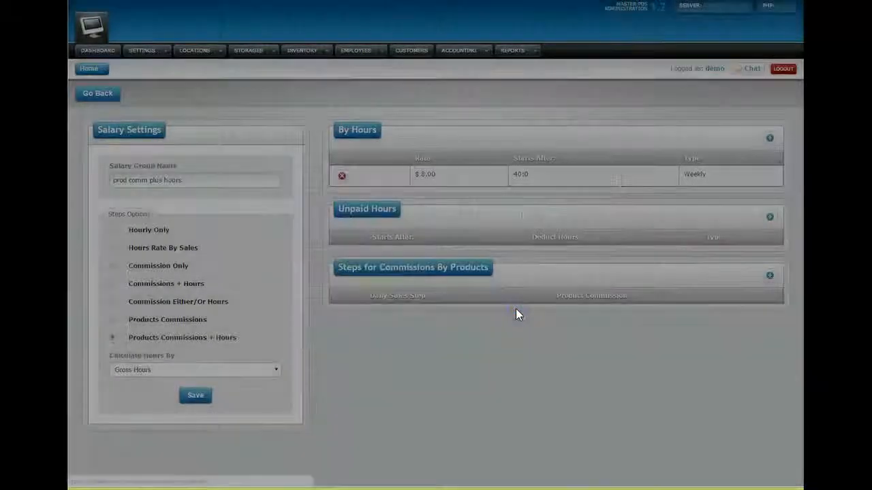
- Add a product commission step of 8% from $100 in sales
left_click(770, 275)
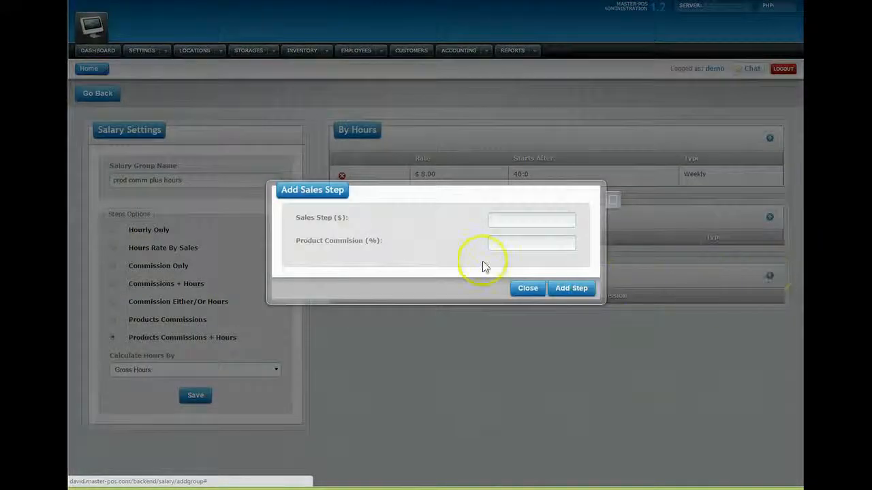
left_click(513, 218)
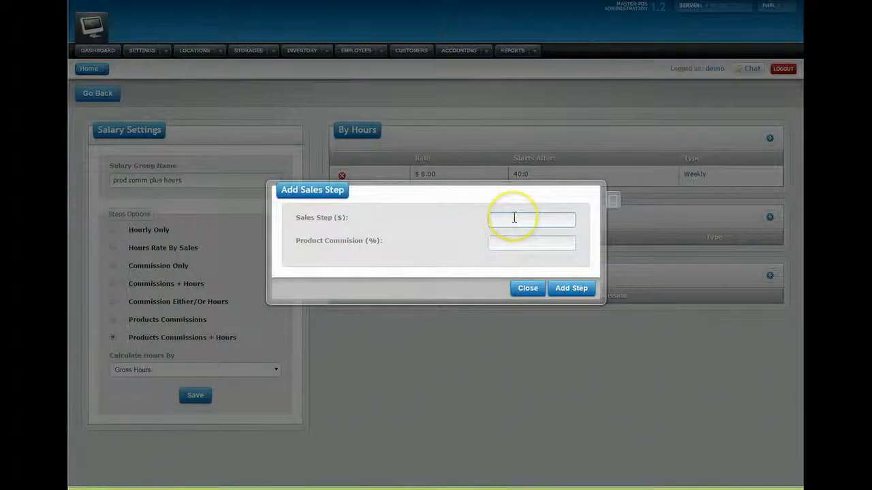
left_click(515, 241)
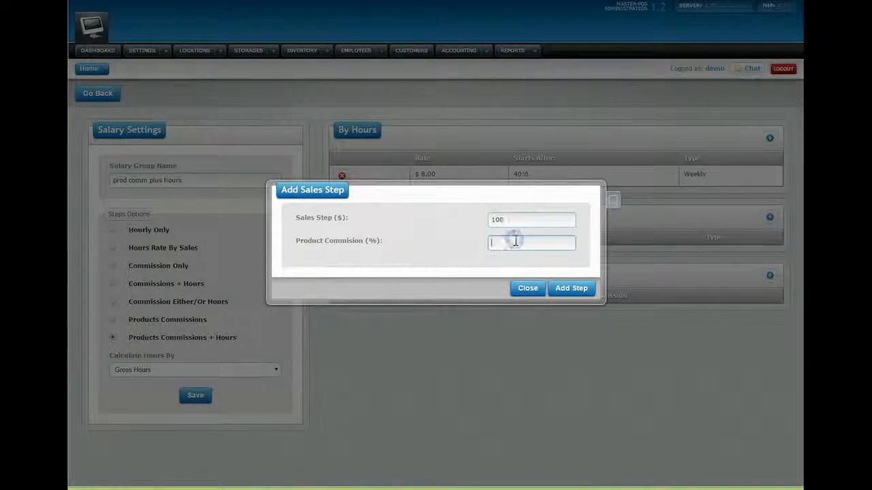
type("8")
left_click(571, 288)
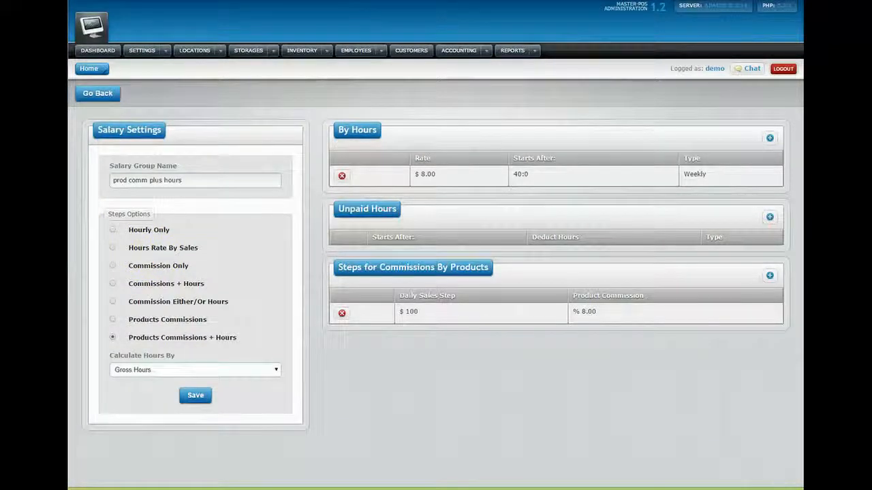
- Add a second step of 10% from $500 and save 'prod comm plus hours'
left_click(768, 277)
left_click(525, 219)
type("500")
left_click(530, 240)
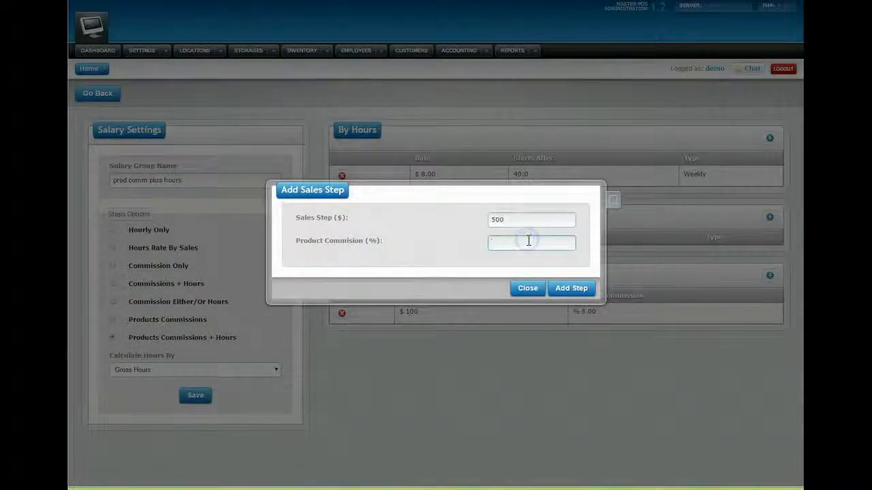
type("10")
left_click(559, 287)
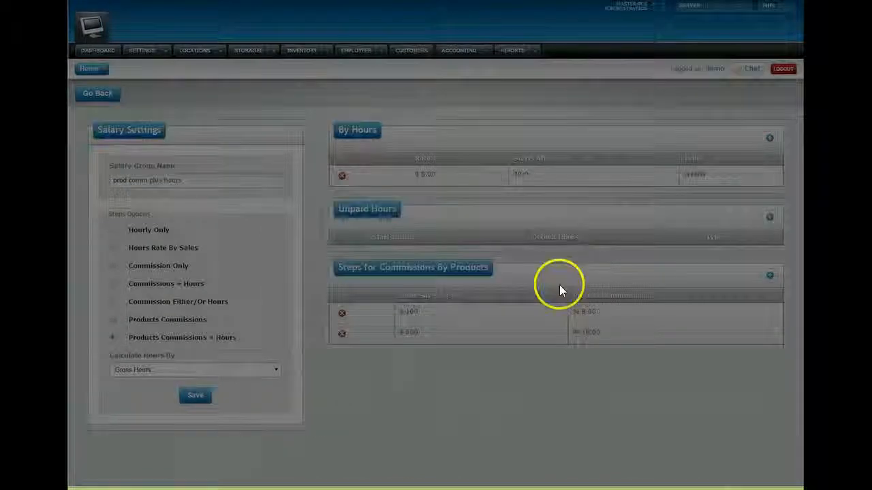
left_click(203, 397)
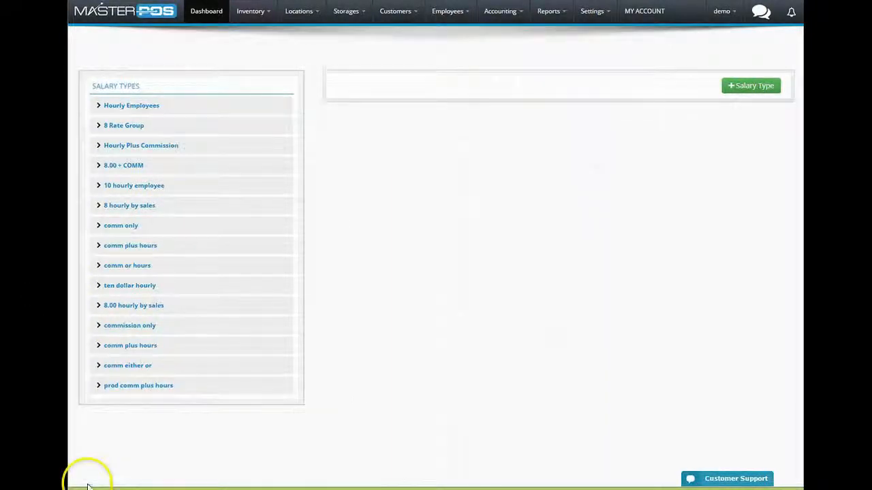
- Assign a first employee to the '8 hourly by sales' group
left_click(144, 211)
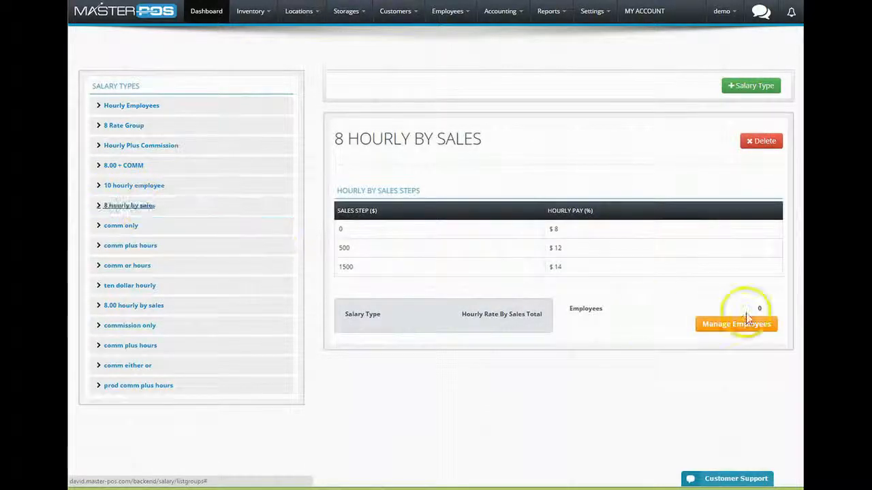
left_click(752, 330)
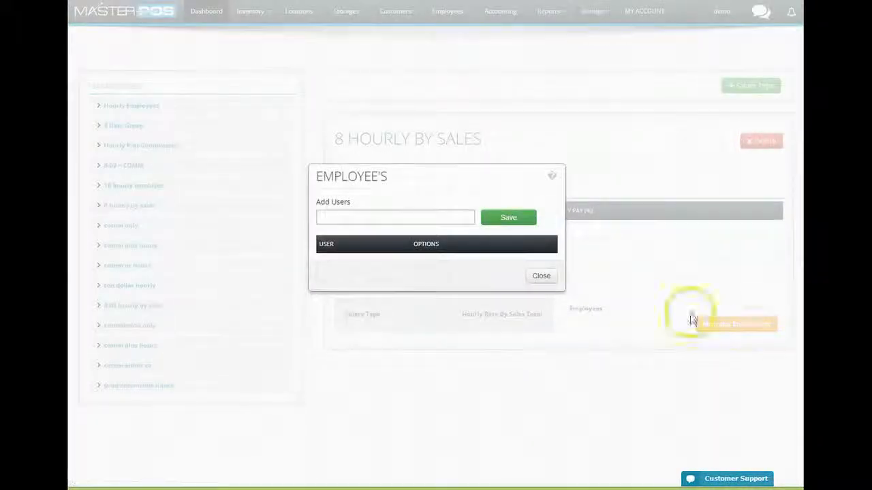
left_click(387, 246)
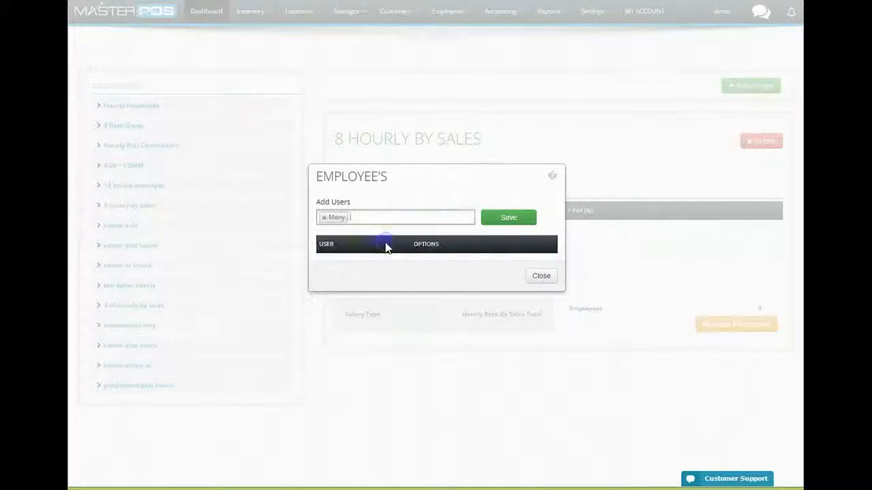
left_click(519, 219)
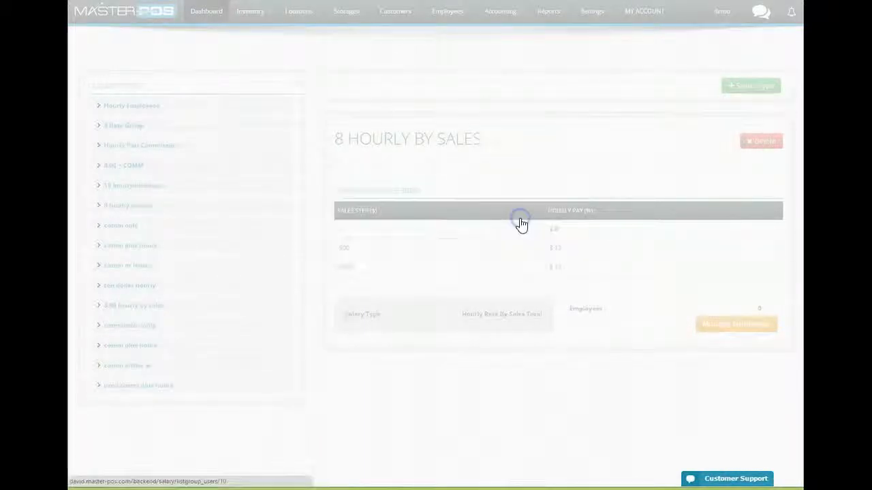
- Assign a second employee to the same group
left_click(698, 325)
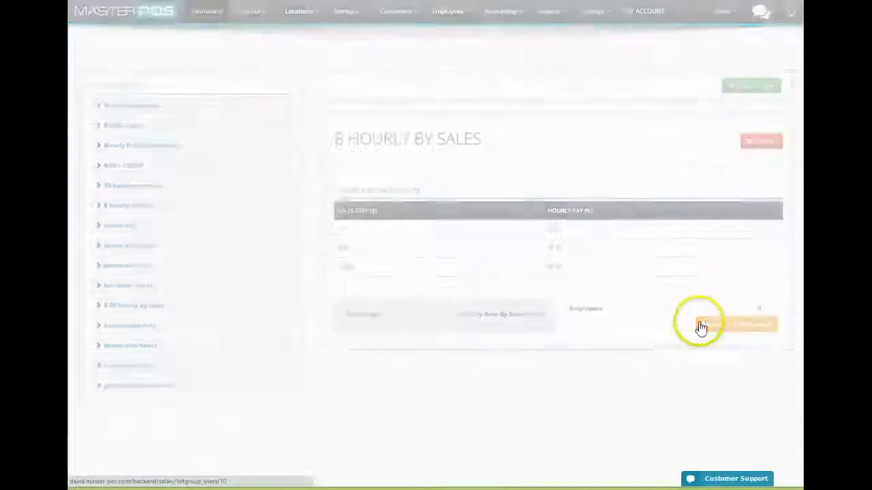
left_click(376, 206)
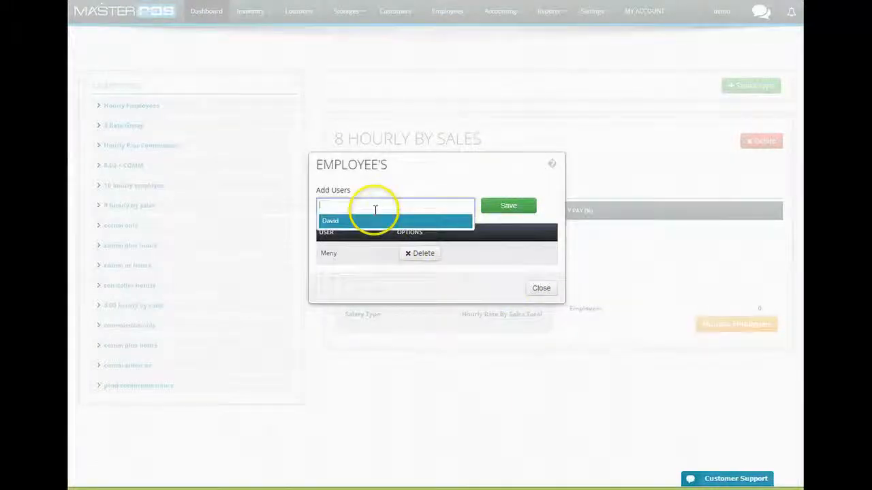
left_click(371, 223)
left_click(509, 208)
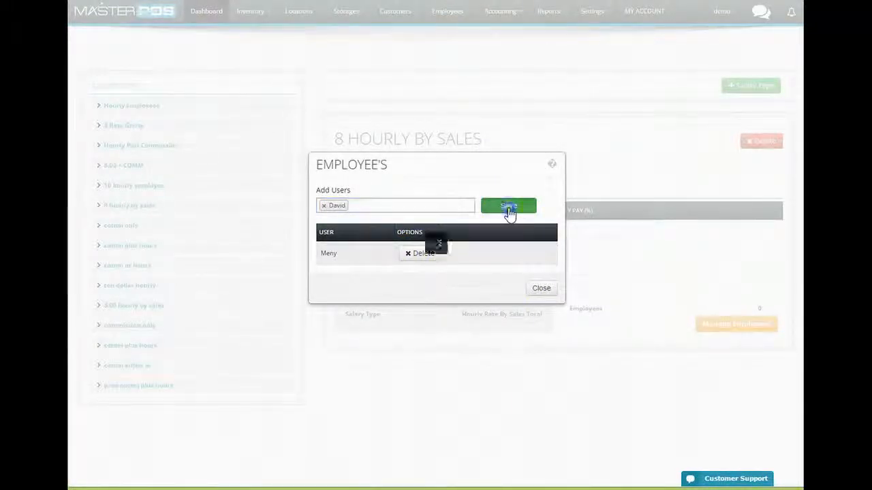